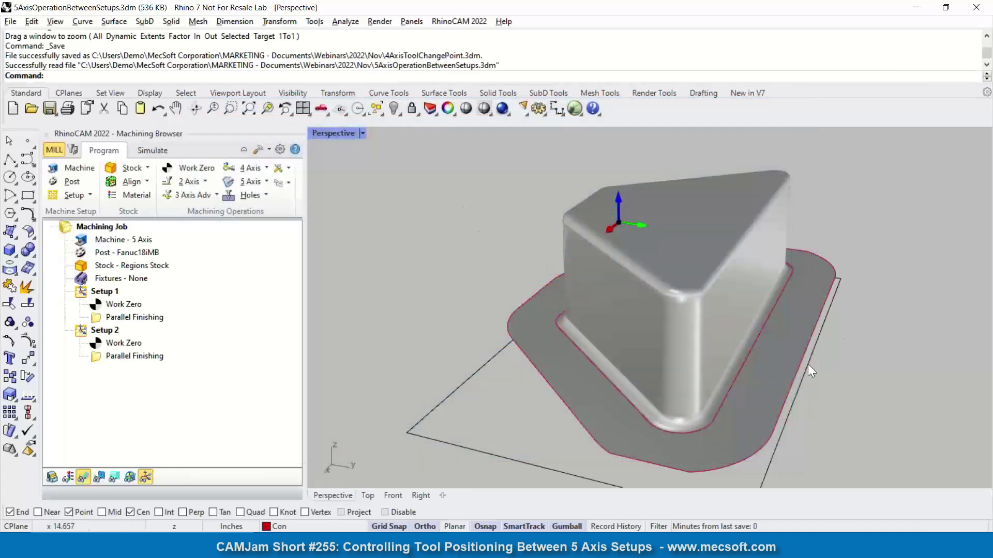
Orbit around the part and select Setup 1 and its Work Zero in the Machining Browser.
mouse_move(808, 364)
right_mouse_down()
mouse_move(734, 350)
mouse_move(696, 377)
mouse_move(807, 380)
mouse_move(855, 348)
mouse_move(909, 349)
mouse_move(810, 377)
right_mouse_up()
right_click_drag(698, 403, 635, 390)
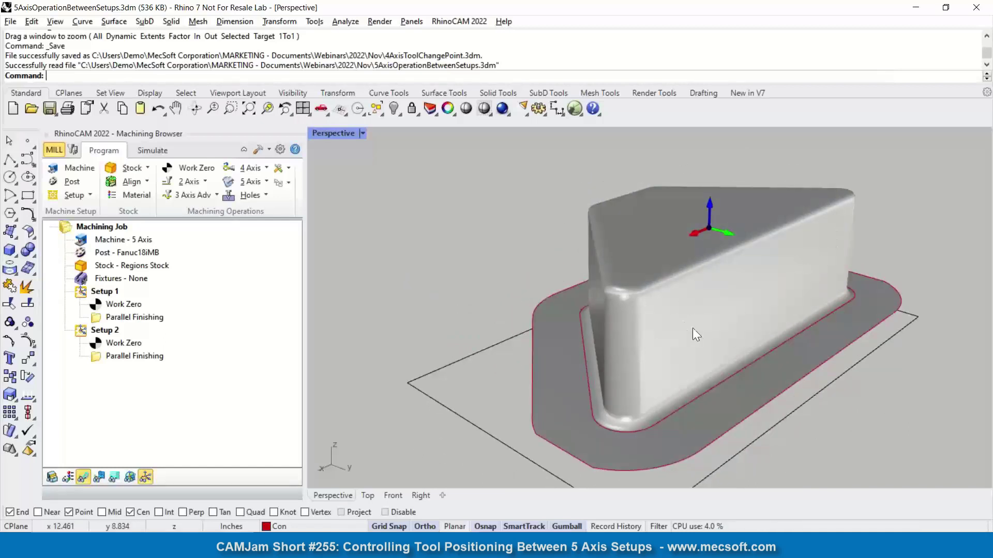
right_click_drag(545, 359, 424, 364)
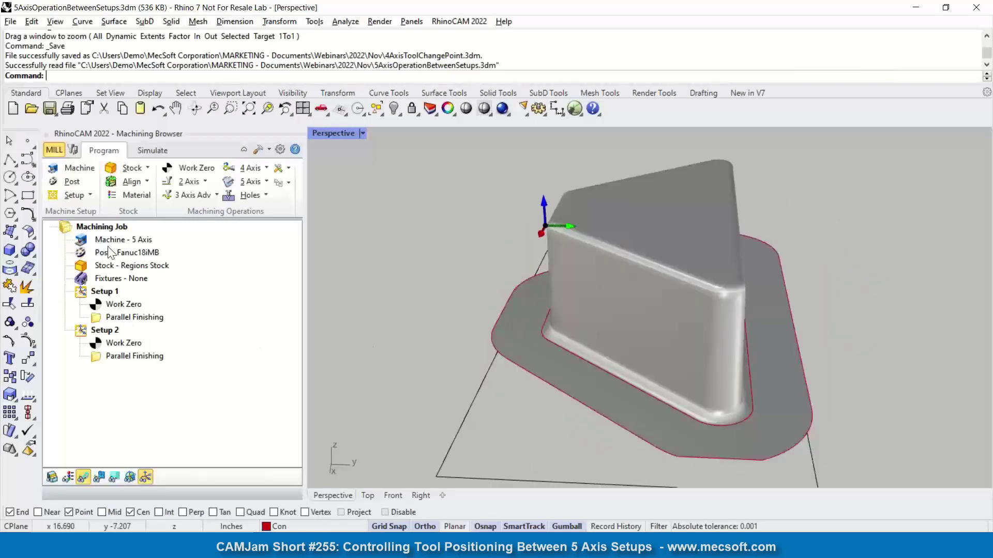
left_click(91, 292)
left_click(106, 305)
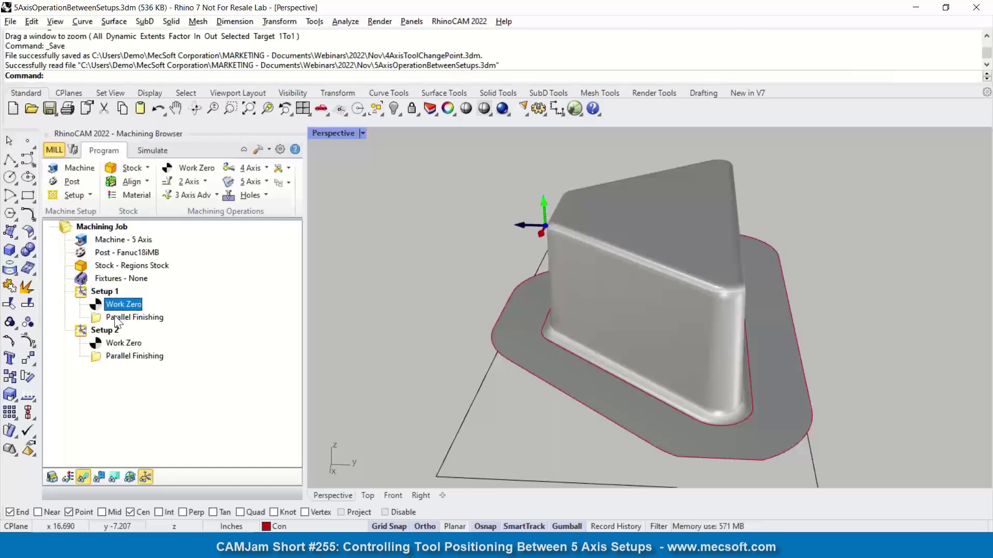
right_click_drag(445, 311, 396, 284)
Show Setup 1's Parallel Finishing toolpath, open and cancel its settings, then expand the operation.
left_click(118, 318)
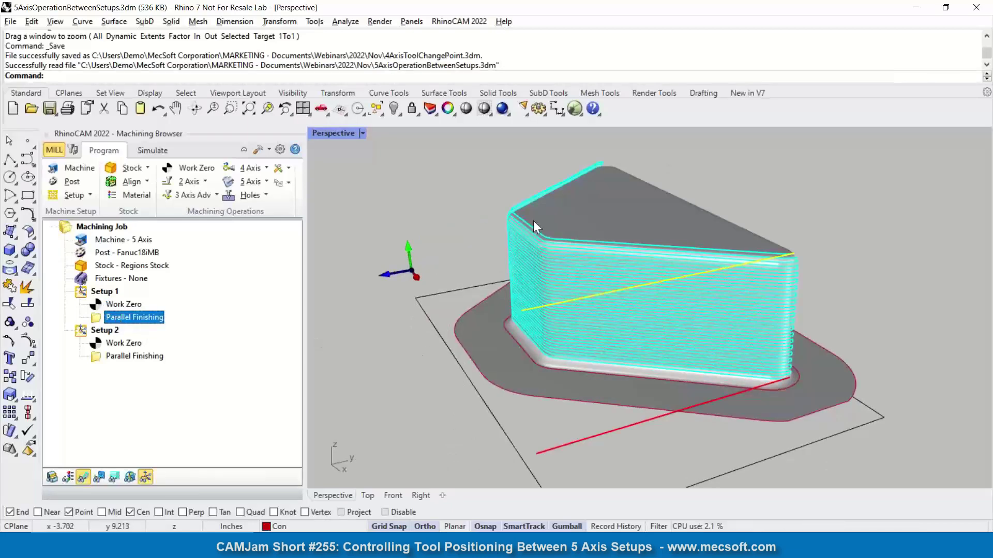
right_click_drag(722, 369, 623, 383)
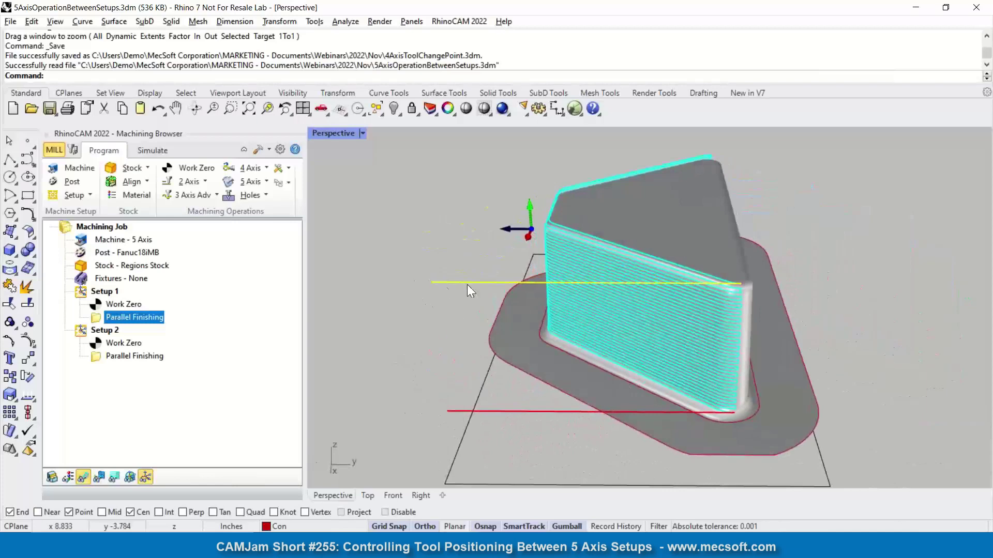
double_click(92, 318)
left_click(223, 401)
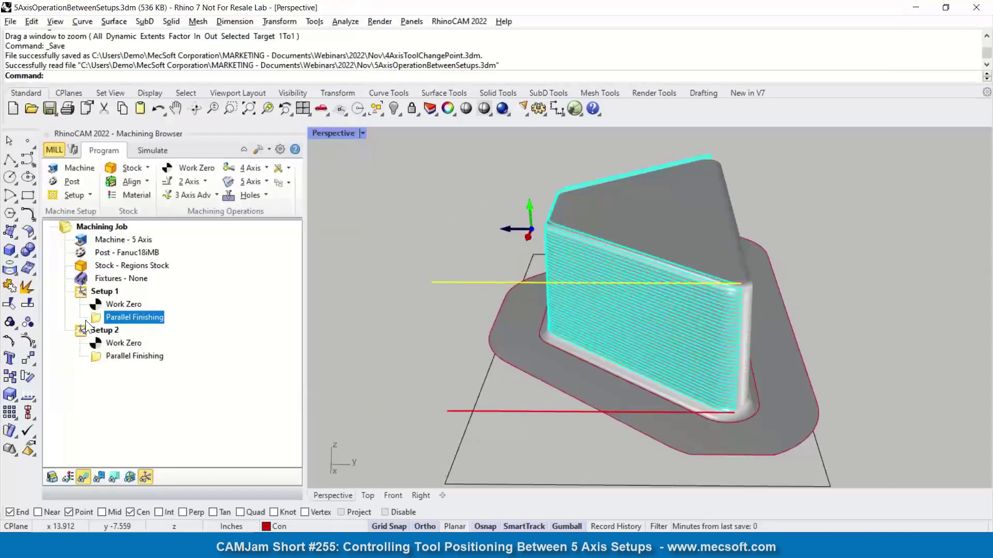
left_click(85, 318)
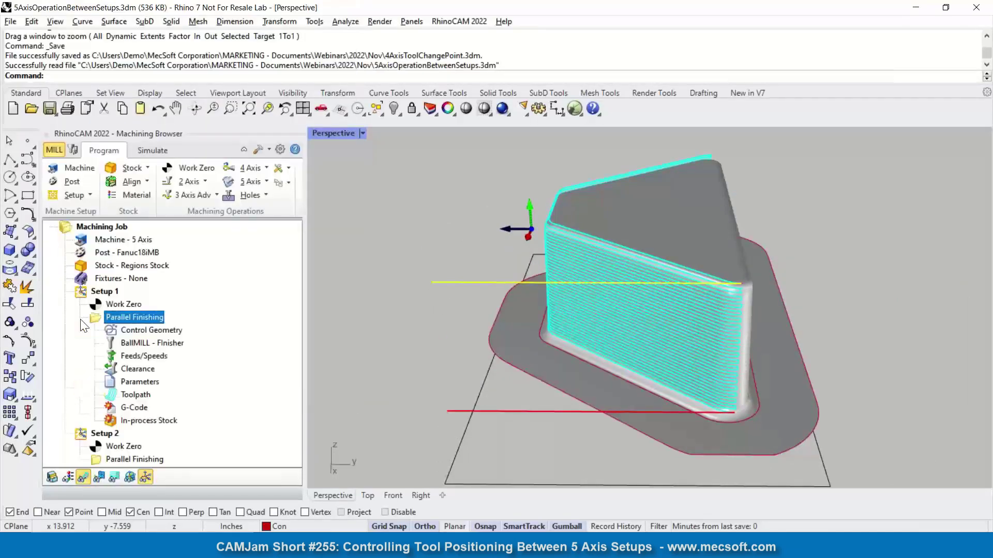
Open Setup 1's toolpath point list, dock it beside the viewport, and step through rows.
left_click(112, 397)
double_click(111, 401)
left_click(398, 227)
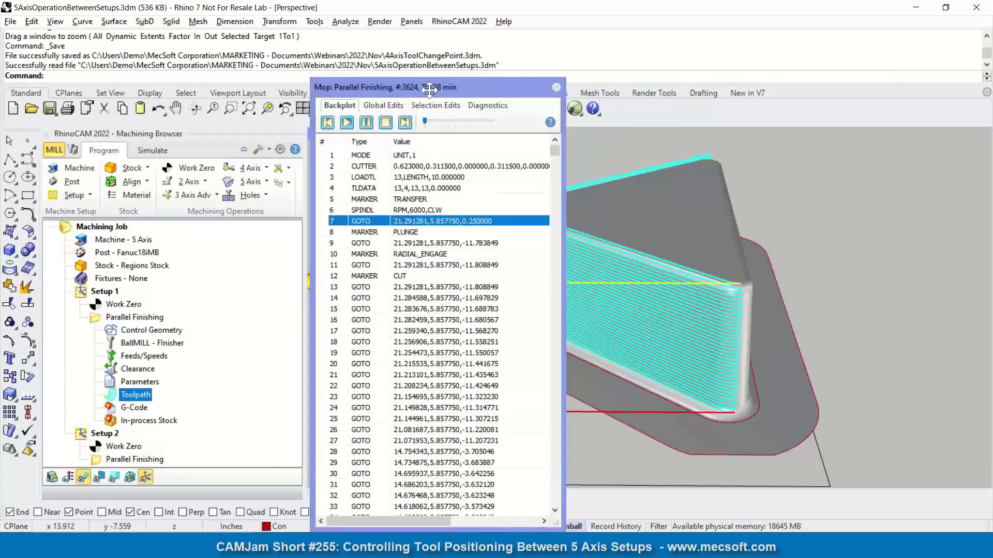
mouse_move(406, 118)
left_mouse_down()
mouse_move(346, 121)
mouse_move(462, 178)
mouse_move(392, 323)
left_mouse_up()
left_click(391, 321)
key("Down")
key("Down")
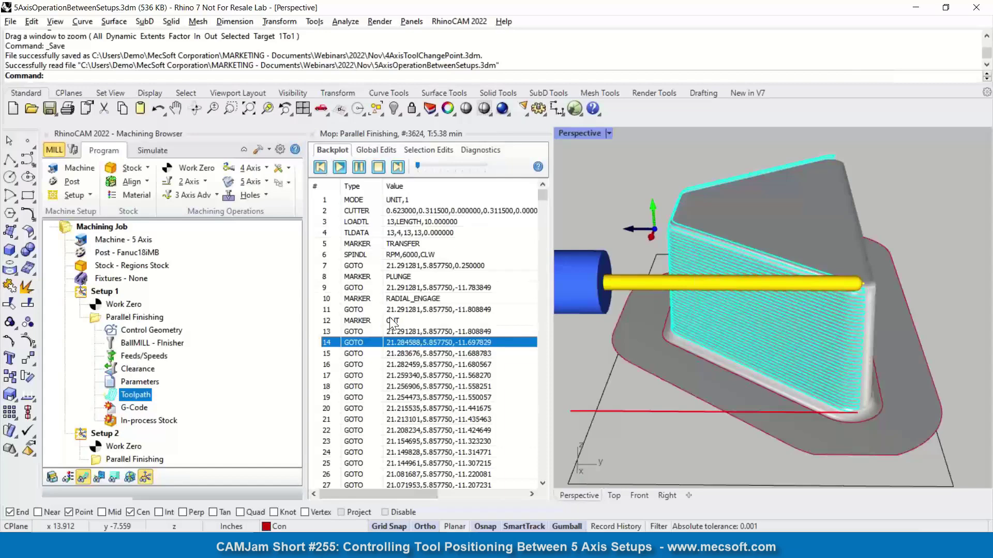
key("Down")
key("Down")
key("Down")
key("Down")
key("Down")
key("Down")
key("Down")
key("Down")
key("Down")
key("Down")
key("Down")
key("Down")
key("Down")
key("Down")
key("Down")
key("Down")
key("Down")
key("Down")
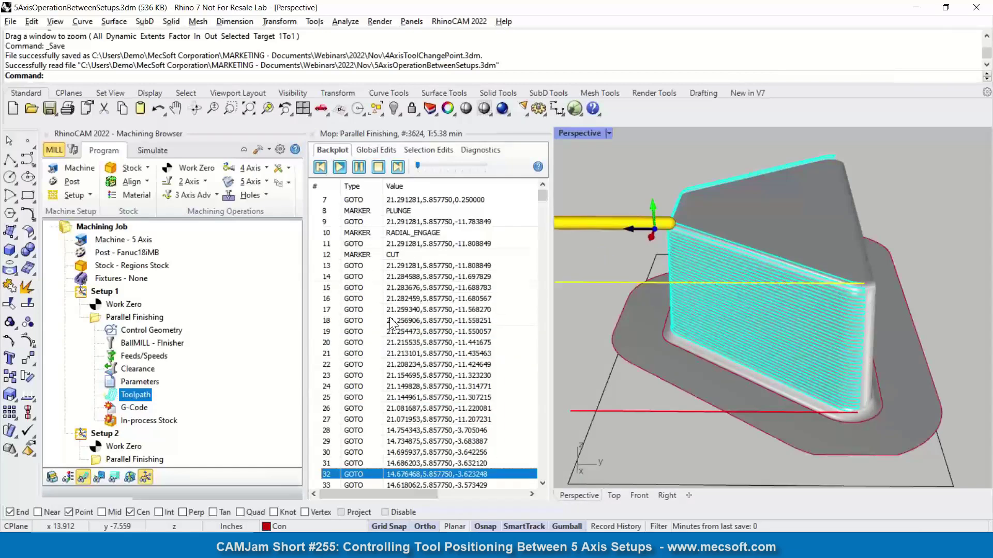
Show Setup 2's first approach point, then Setup 1's final point at row 3709.
left_click(135, 460)
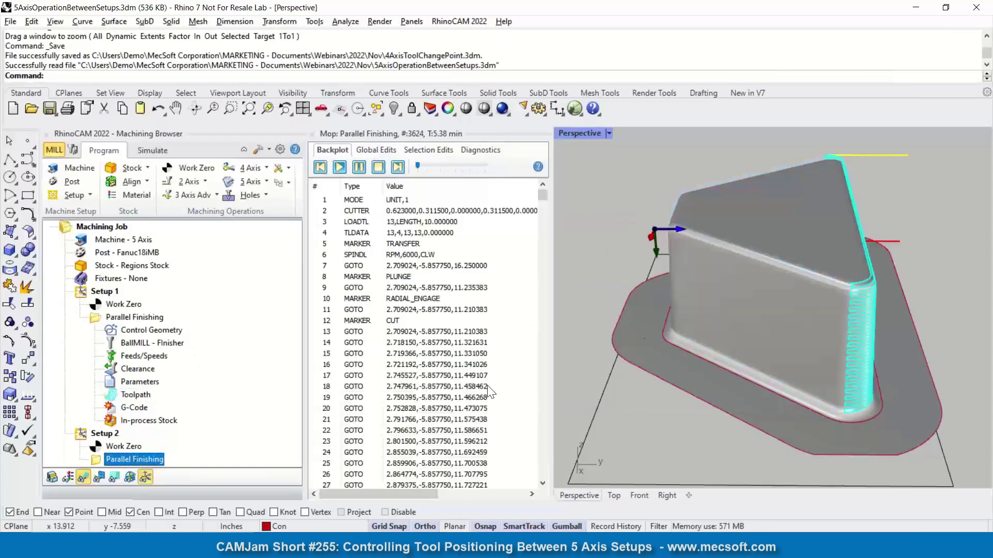
left_click(408, 267)
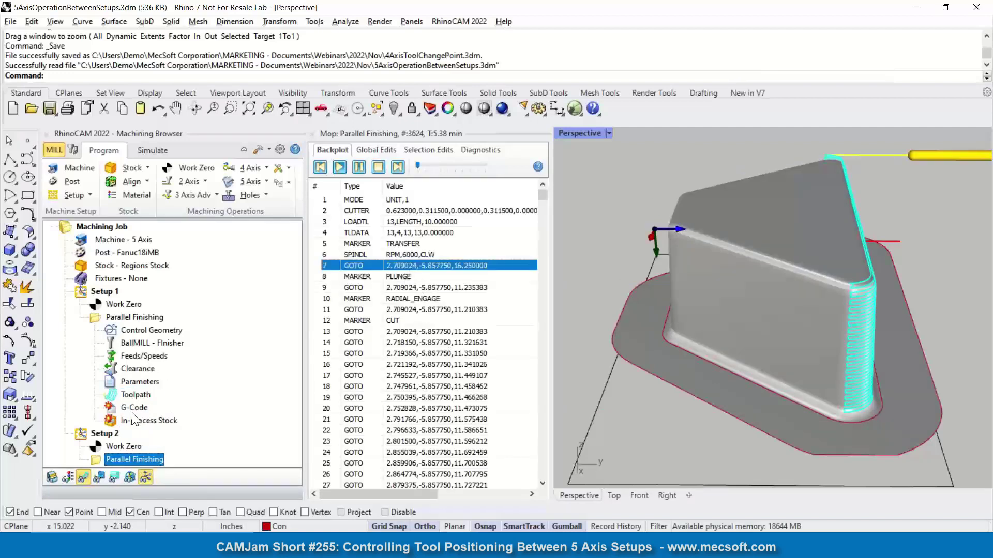
left_click(160, 318)
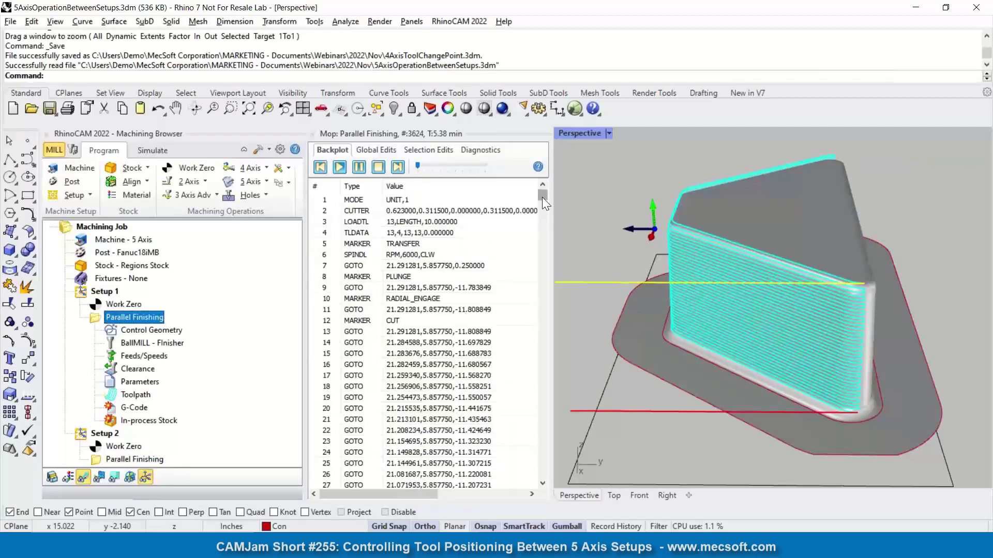
left_click_drag(542, 197, 541, 474)
left_click(460, 474)
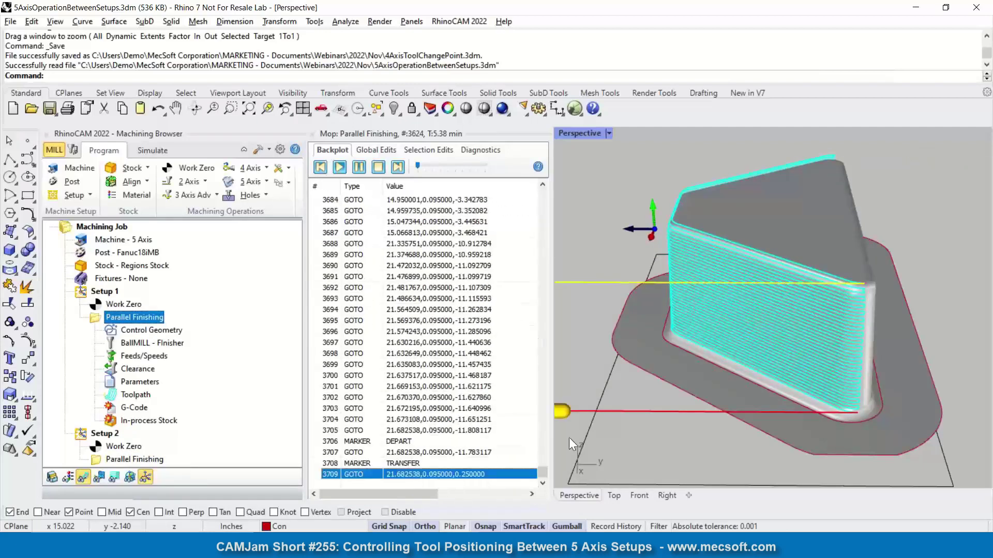
Load Setup 2's Parallel Finishing again and show the tool at row 9's plunge.
scroll(590, 308, "down", 5)
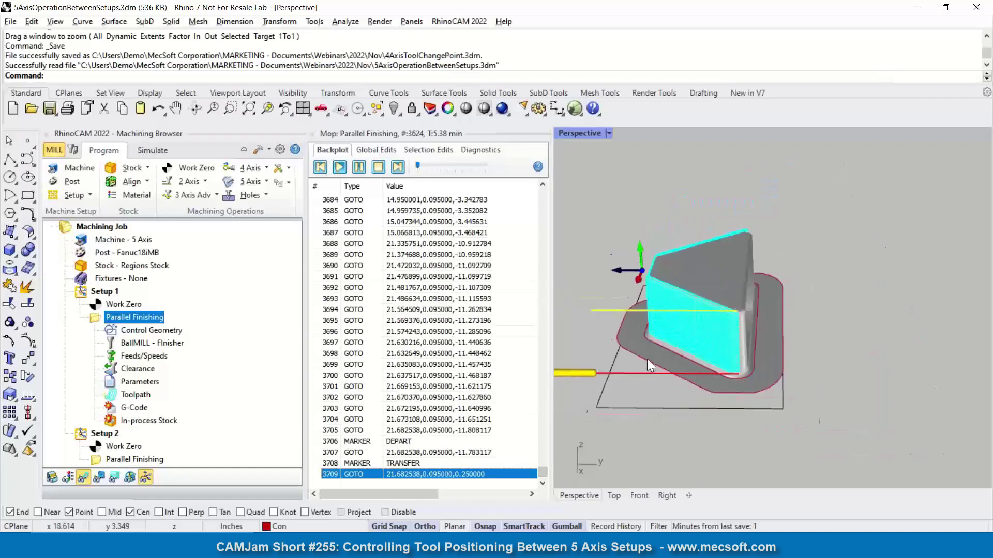
scroll(581, 367, "up", 1)
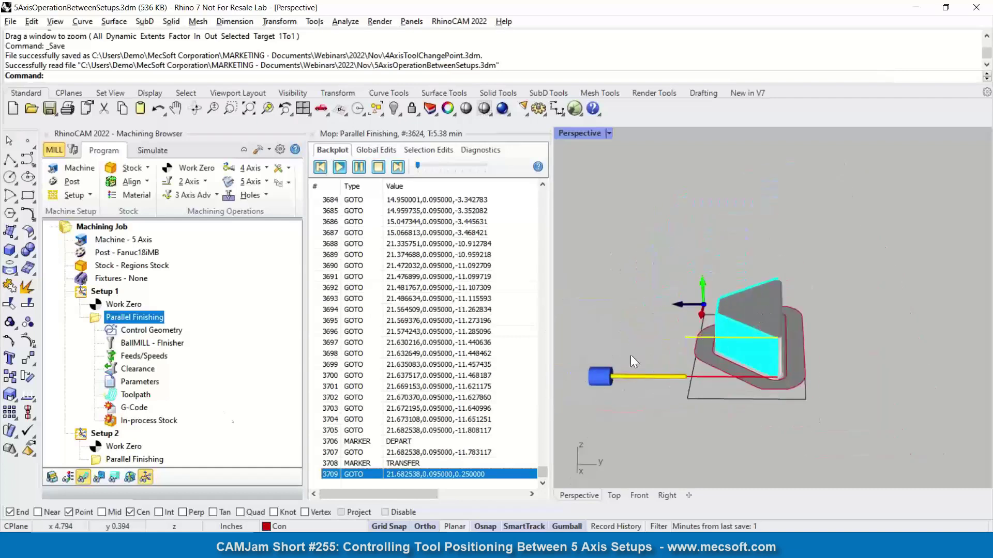
left_click(110, 457)
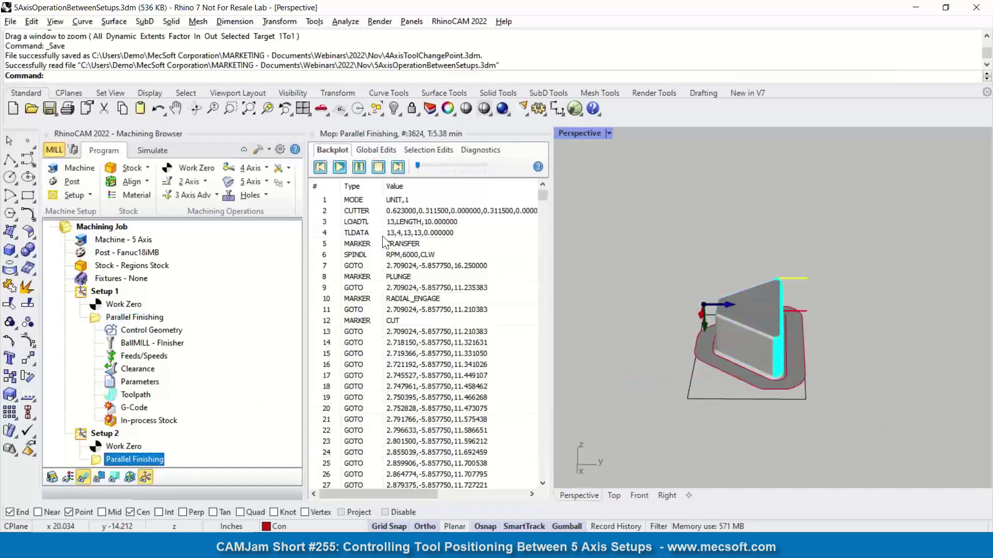
left_click(381, 288)
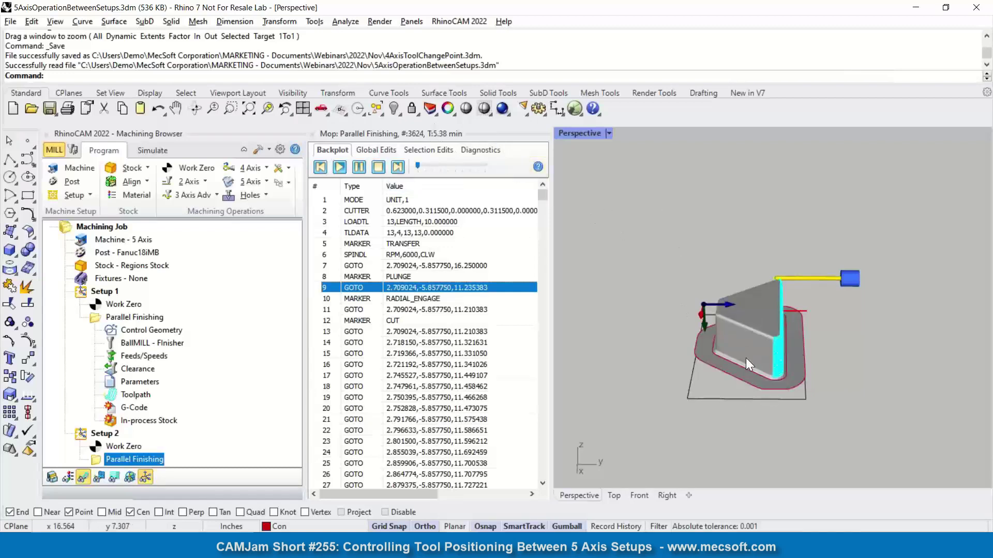
Reload Setup 1's Parallel Finishing toolpath into the backplot and orbit in on it.
scroll(745, 358, "up", 2)
left_click(115, 317)
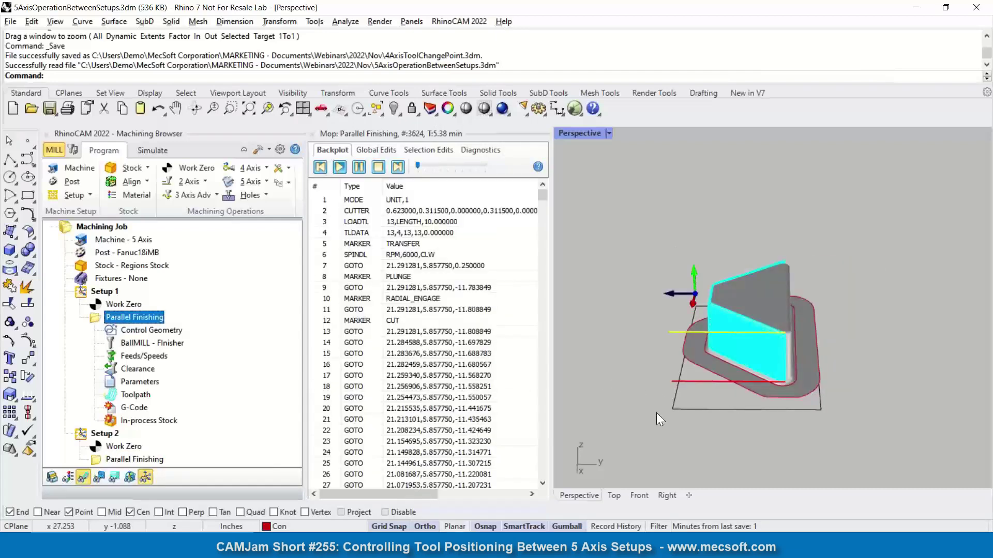
right_click_drag(657, 413, 682, 420)
left_click(103, 292)
left_click(106, 317)
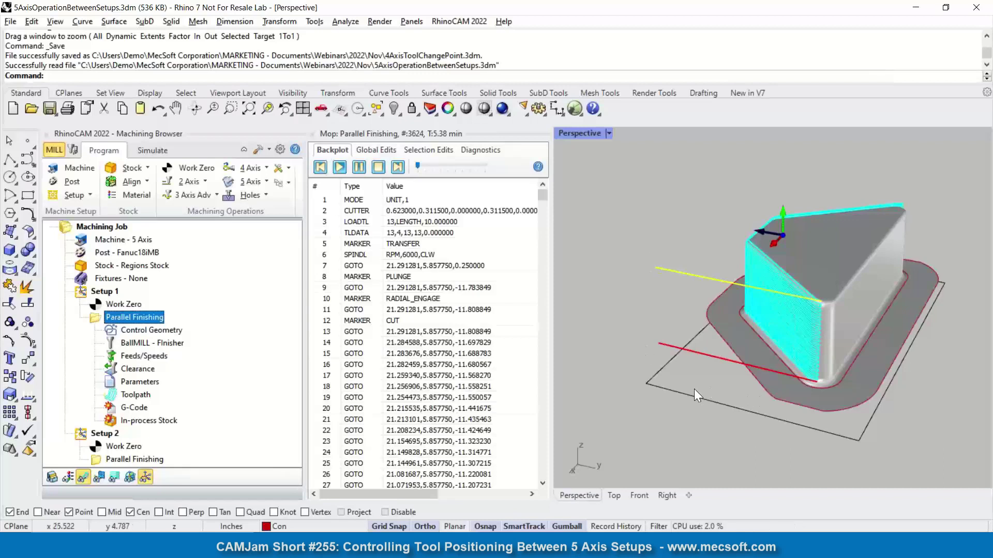
scroll(695, 391, "up", 2)
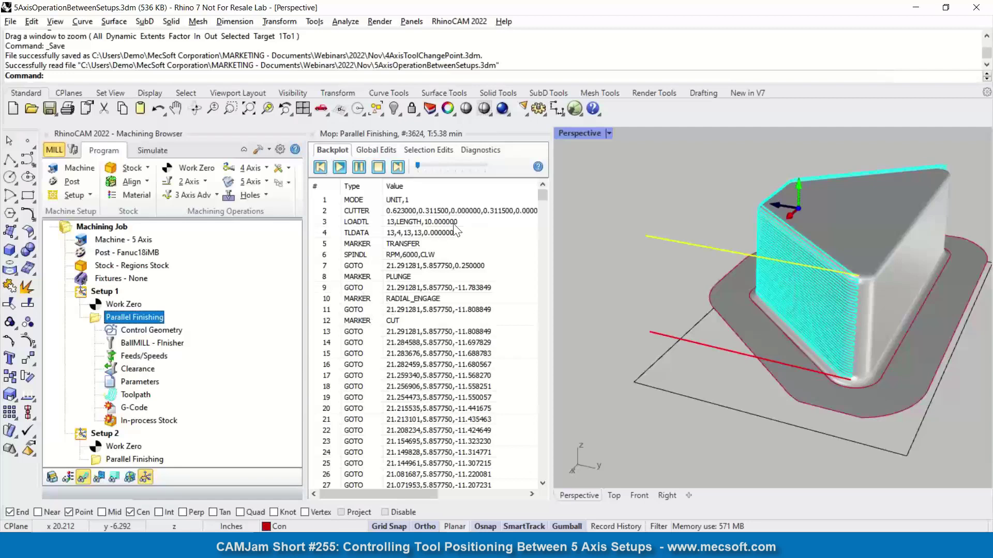
In Selection Edits, single-pick the red exit move and show the tool at row 3693.
left_click(414, 150)
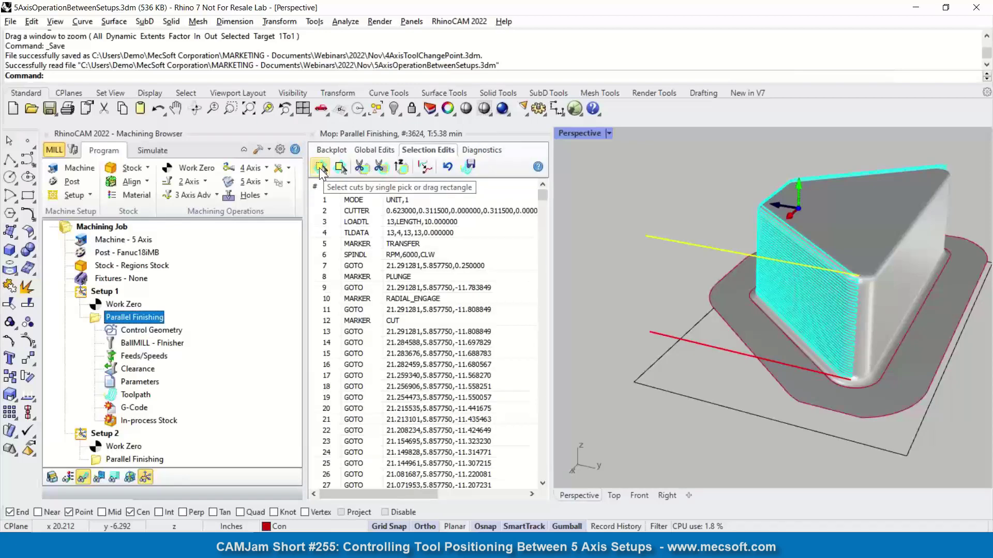
left_click(319, 168)
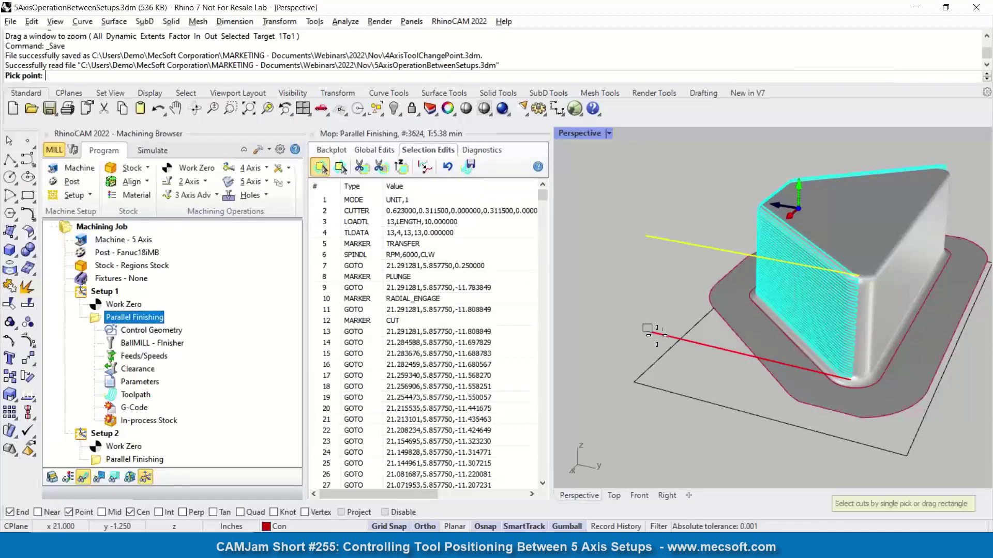
left_click(684, 342)
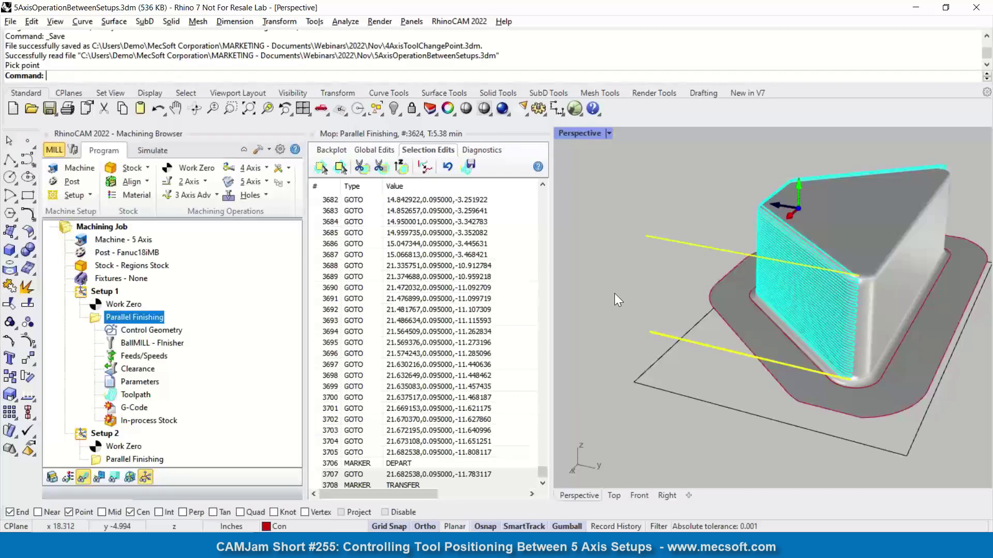
left_click(444, 322)
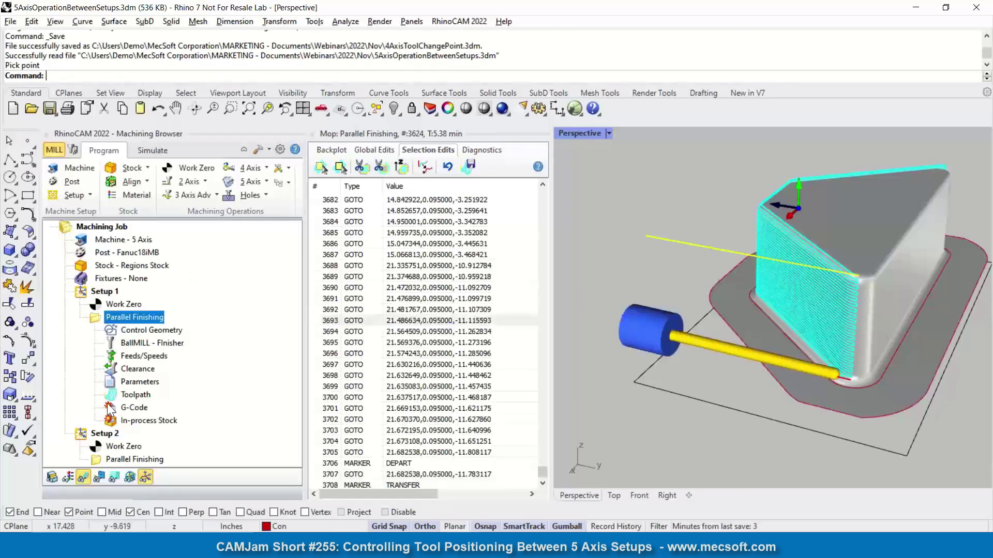
Close the point list and select the short red open curve at the part's lower-left.
left_click(117, 394)
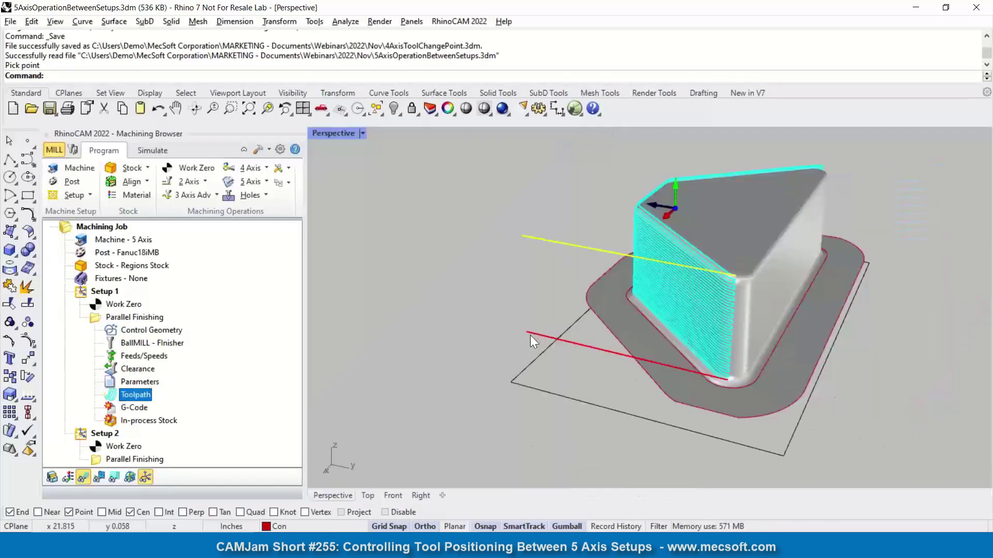
left_click(530, 334)
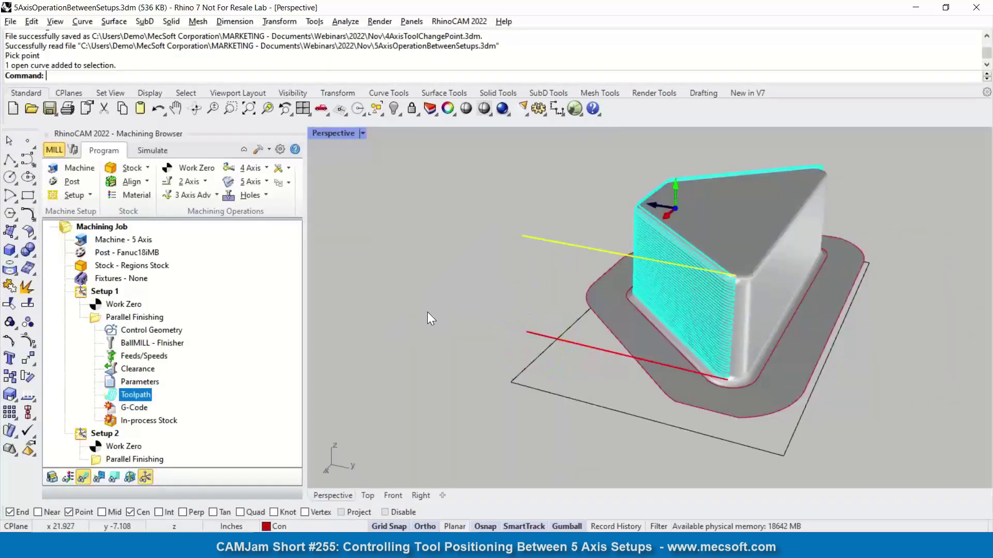
left_click(97, 294)
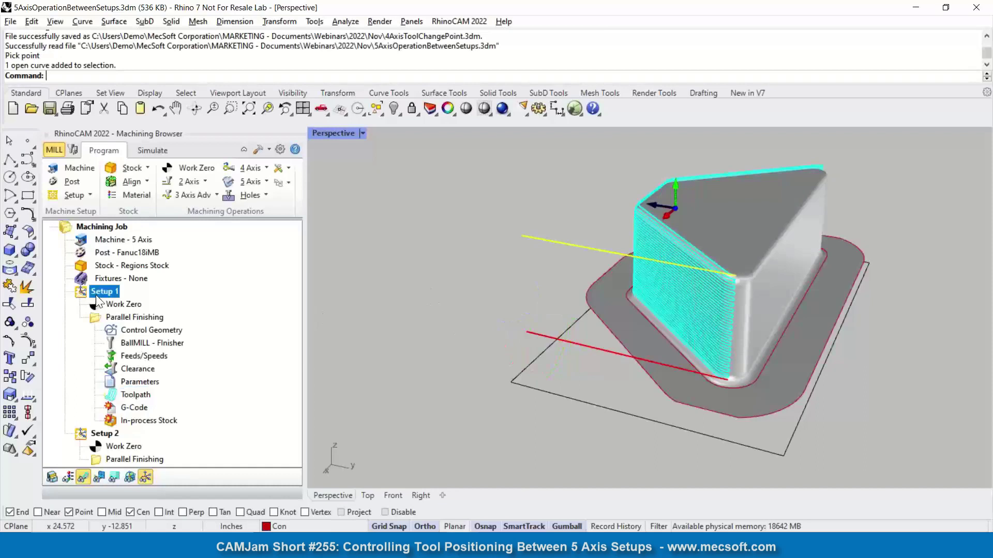
left_click(536, 335)
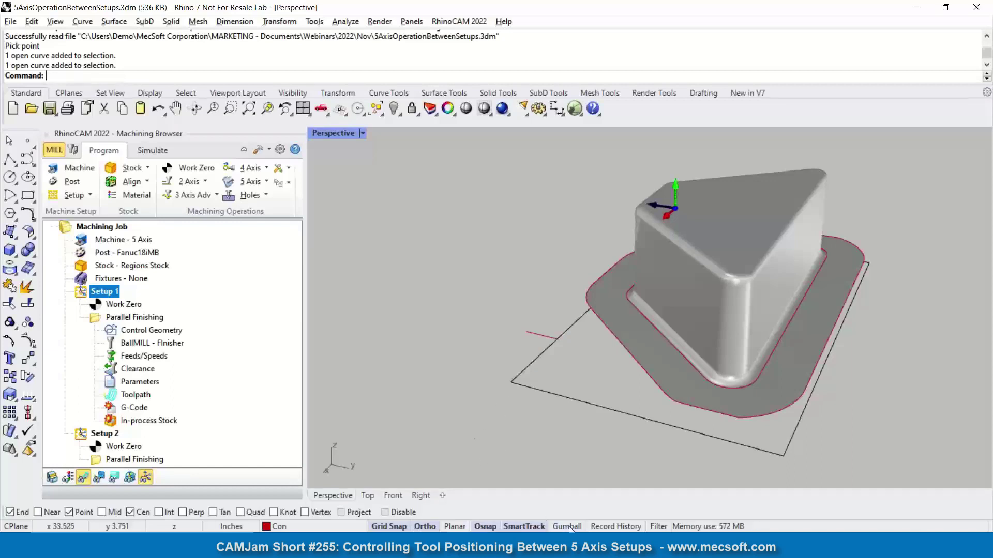
left_click(536, 334)
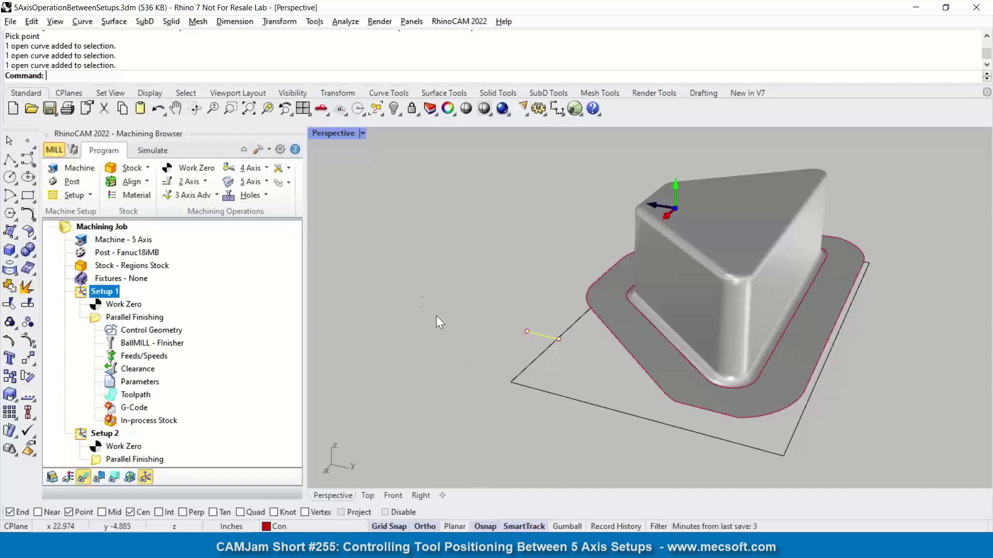
Place a point at the guide line's outer end and delete the guide line.
left_click(28, 140)
left_click(526, 331)
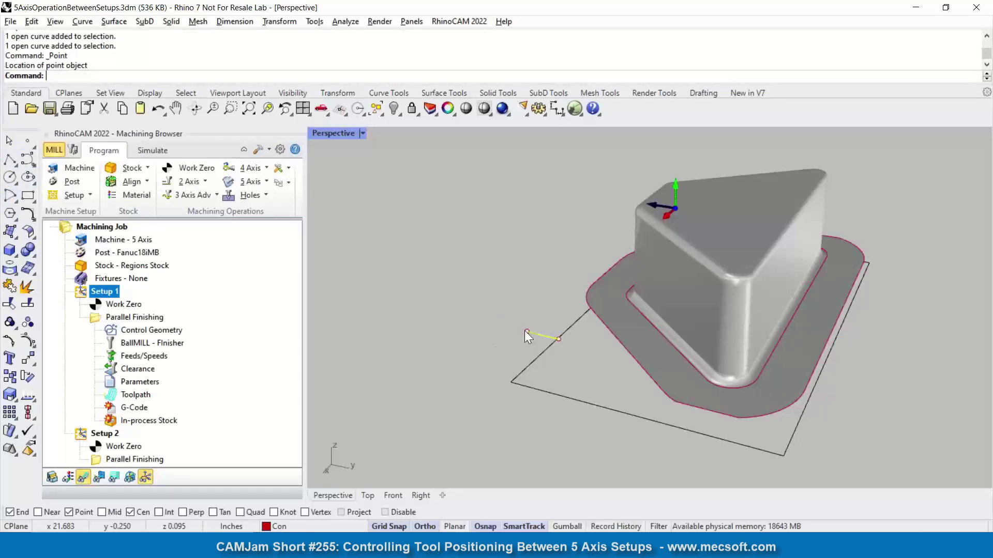
left_click(546, 340)
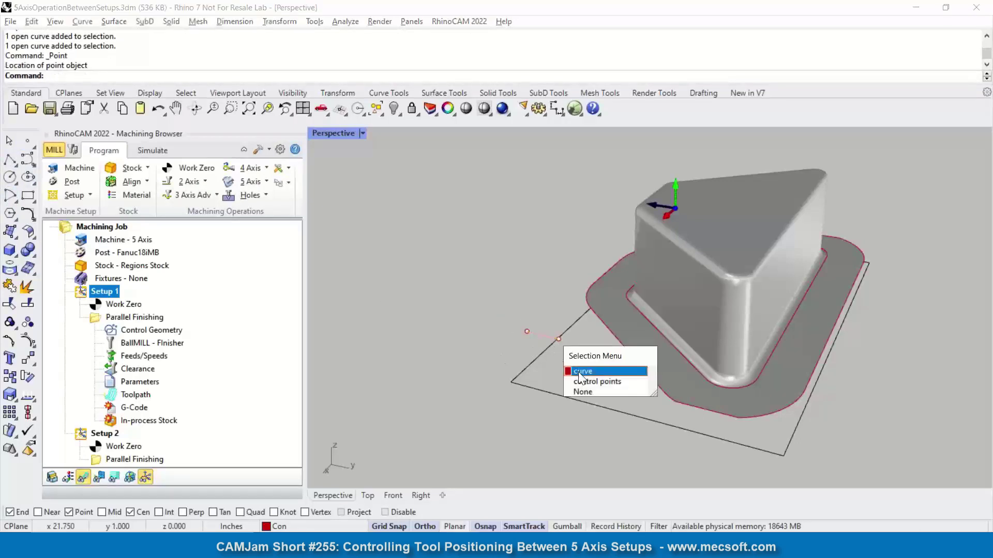
left_click(579, 370)
key("Delete")
Raise the point 5 inches with Gumball and redisplay Setup 1's Parallel Finishing toolpath.
left_click(527, 331)
left_click(578, 530)
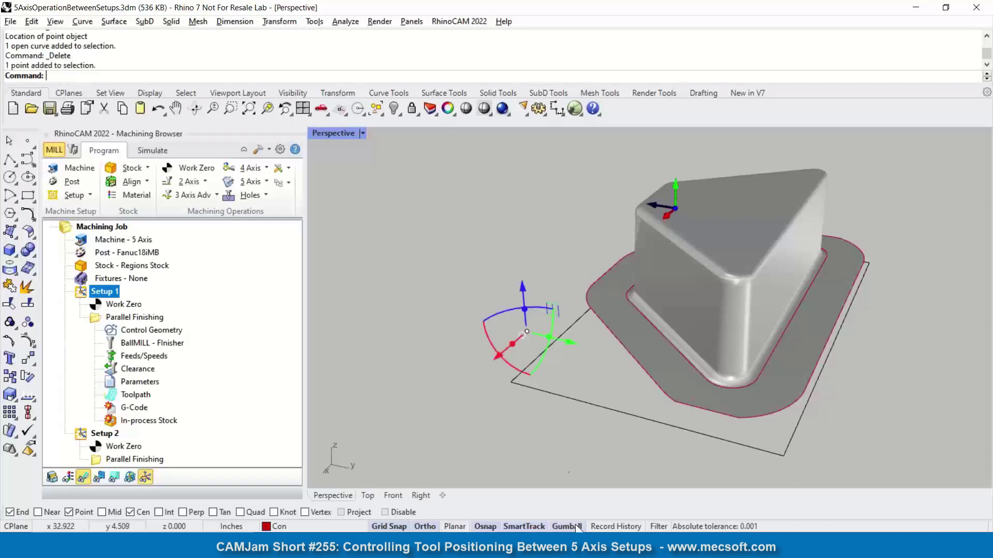
left_click_drag(520, 287, 522, 175)
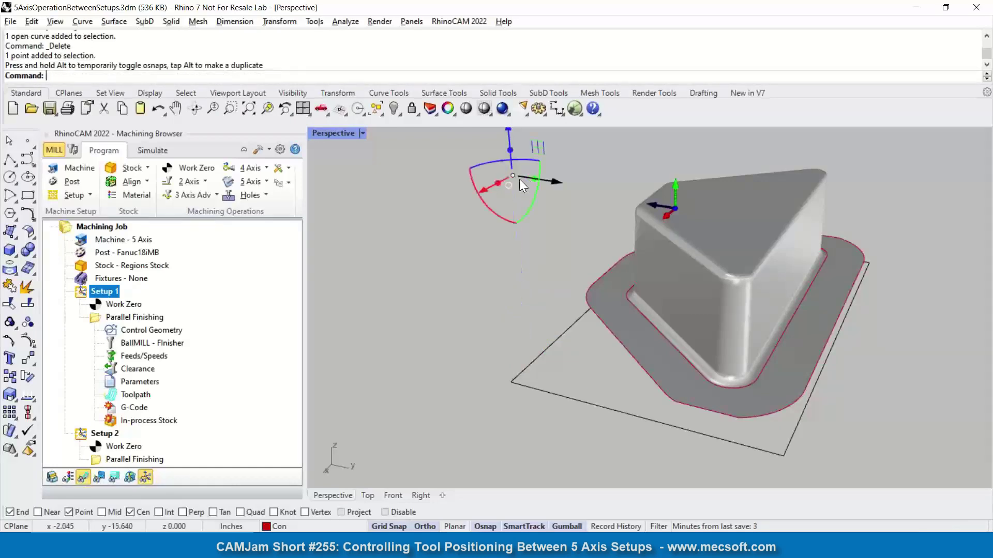
left_click(441, 271)
left_click(134, 317)
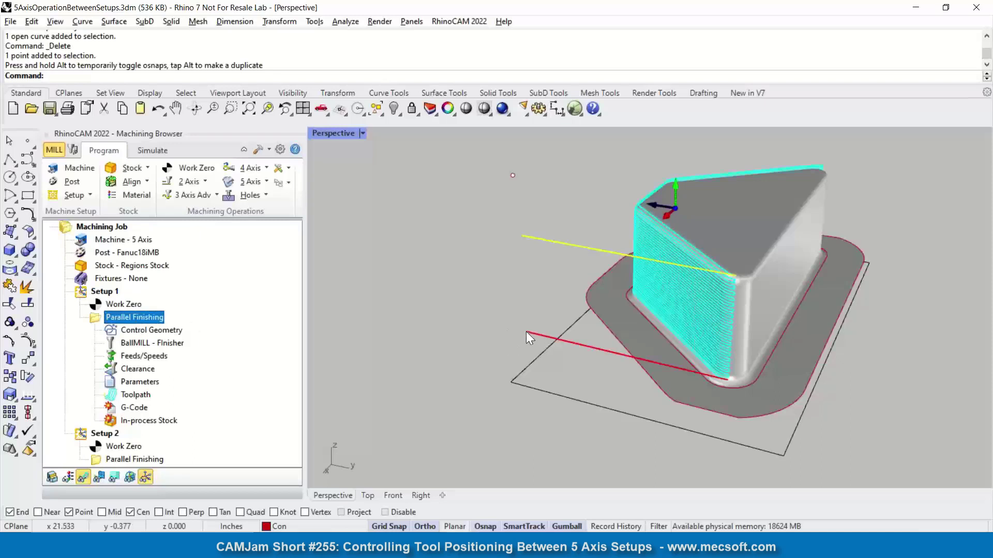
left_click(124, 305)
left_click(127, 318)
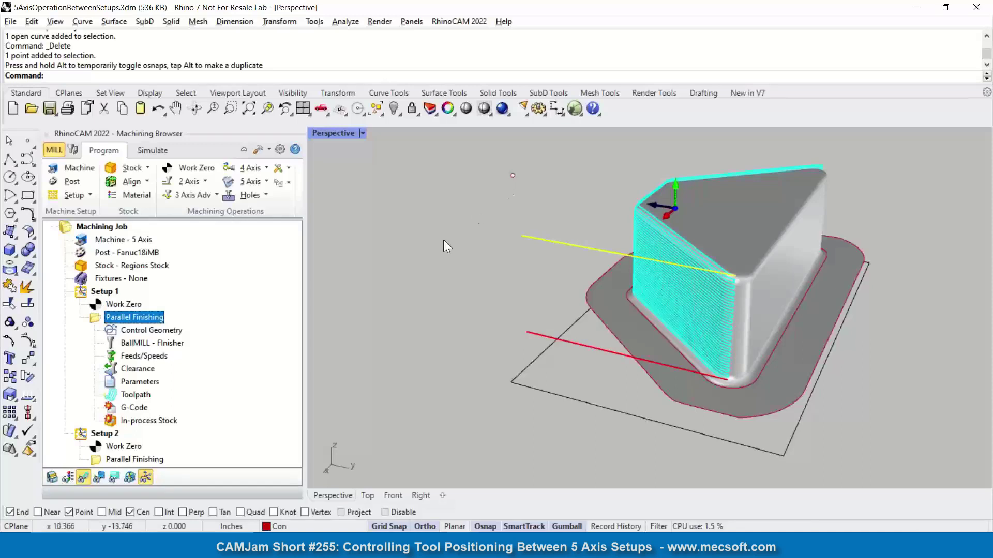
Create and generate an Engraving operation using the raised point as its only region.
left_click(205, 181)
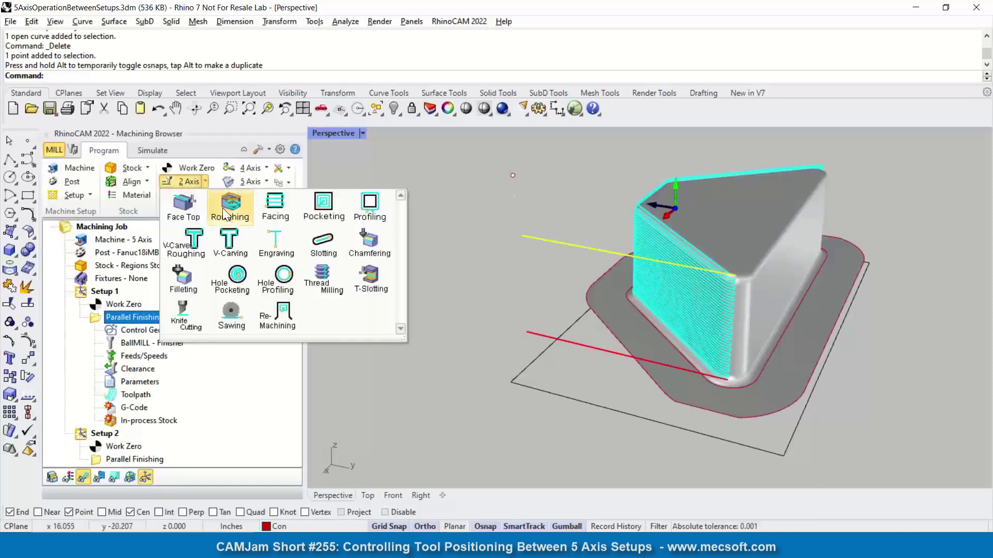
left_click(269, 238)
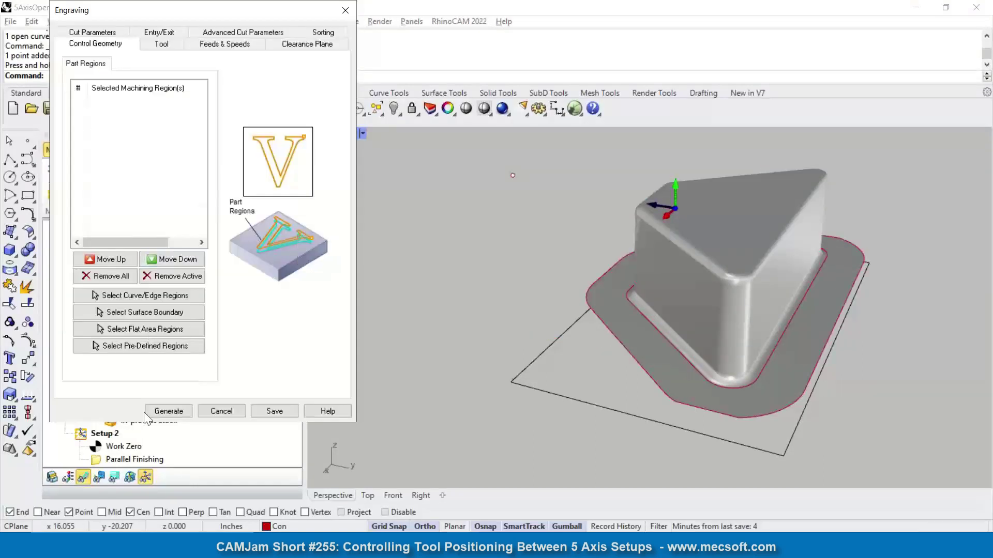
left_click(161, 45)
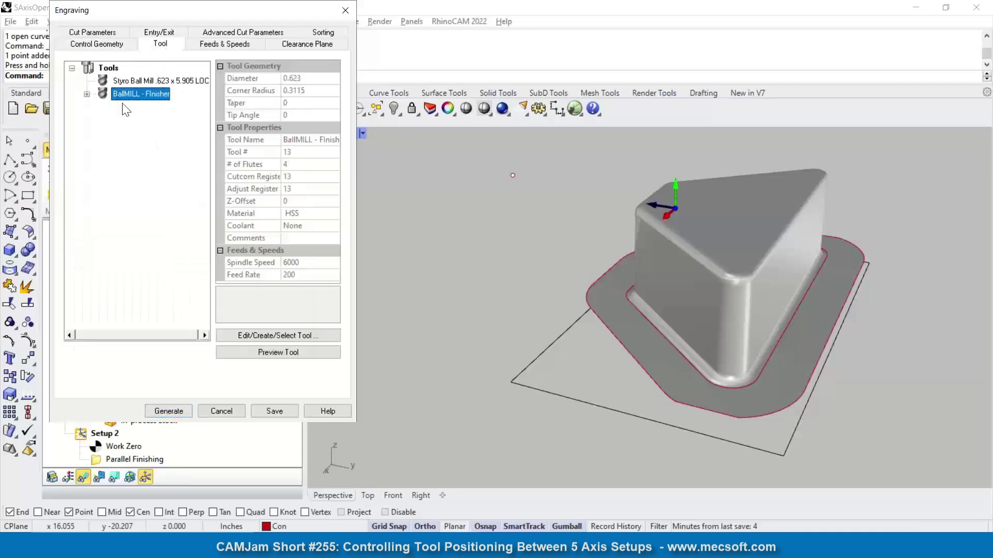
left_click(96, 45)
left_click(142, 296)
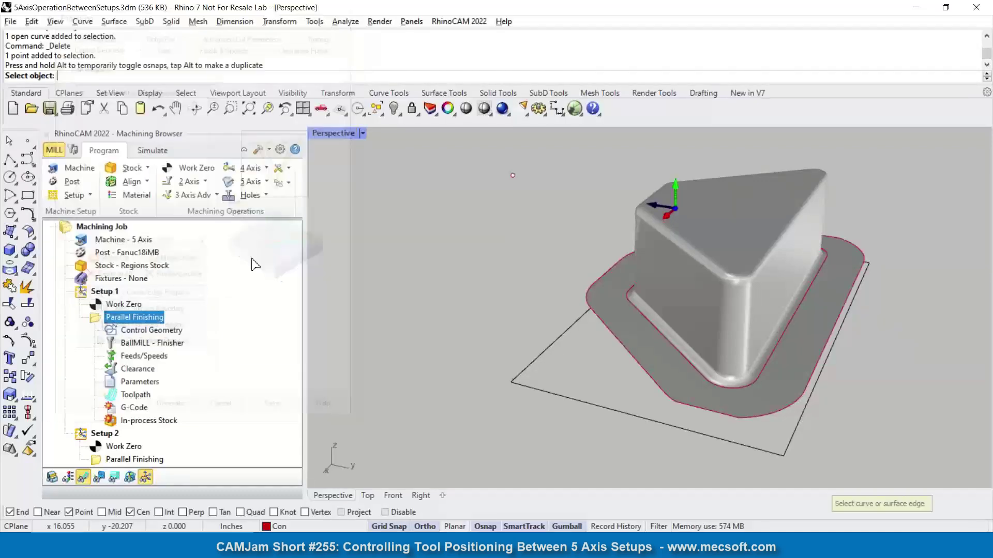
left_click(512, 175)
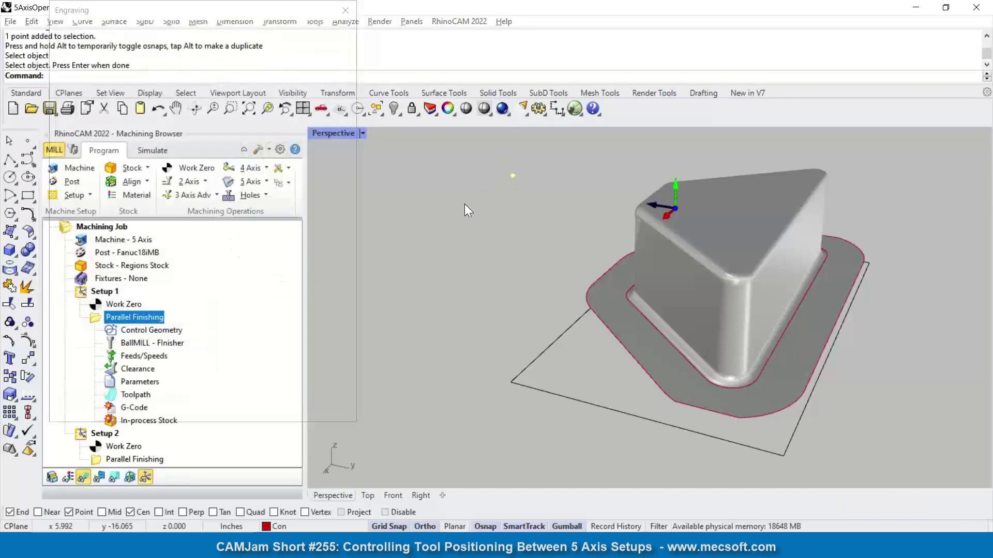
right_click(465, 203)
left_click(177, 408)
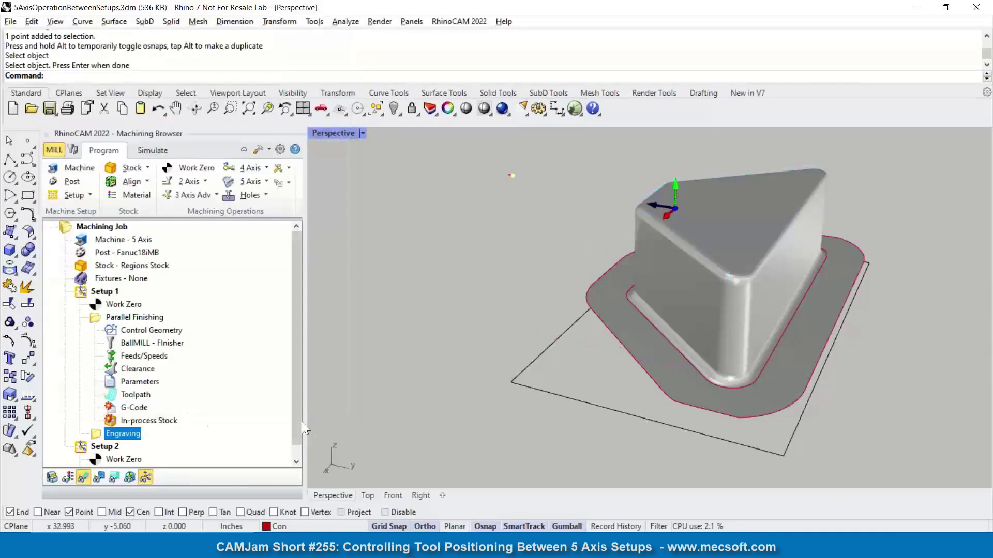
Check the toolpaths, select the new Engraving operation, and bring up Setup 1's actions.
left_click(143, 318)
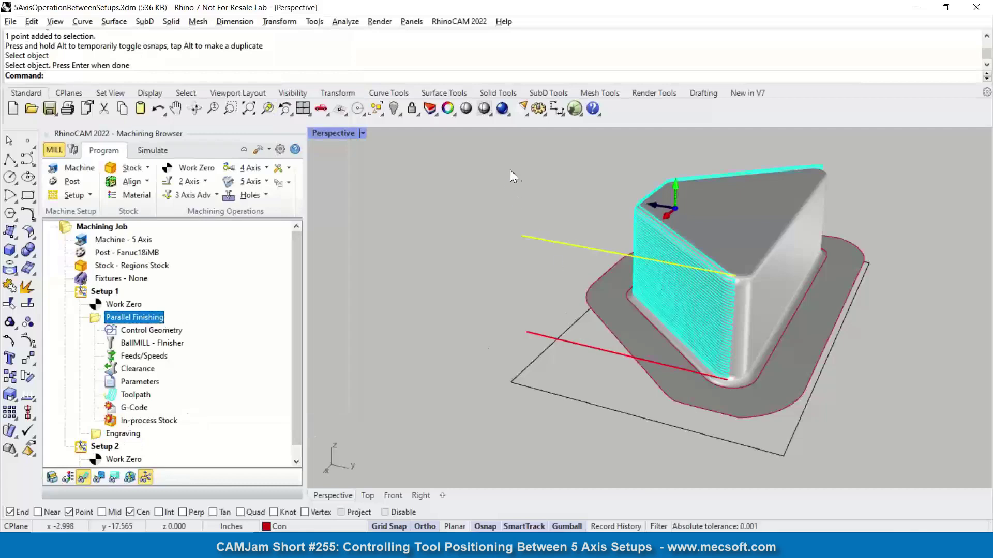
left_click(125, 435)
left_click(103, 292)
right_click(103, 296)
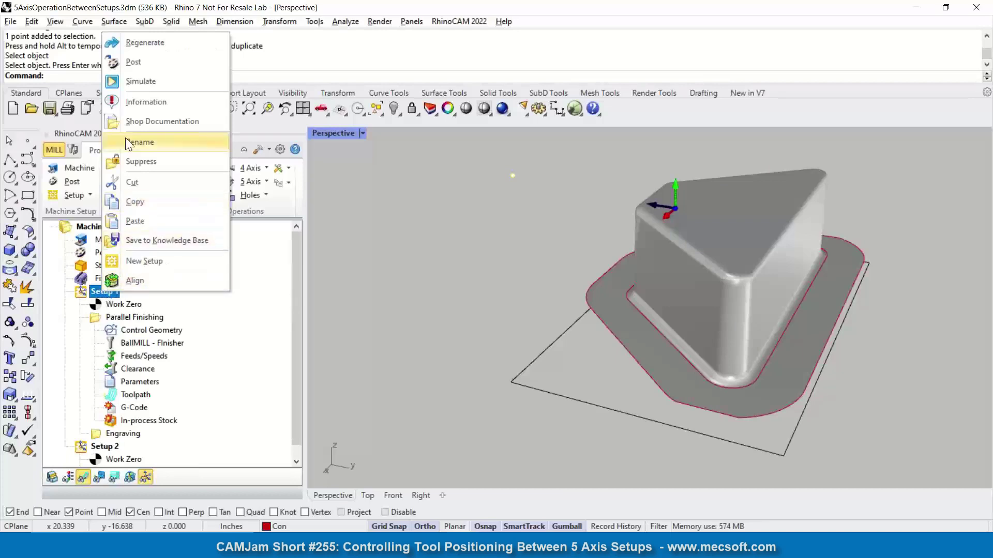
Suppress the Engraving operation in Setup 1.
left_click(101, 434)
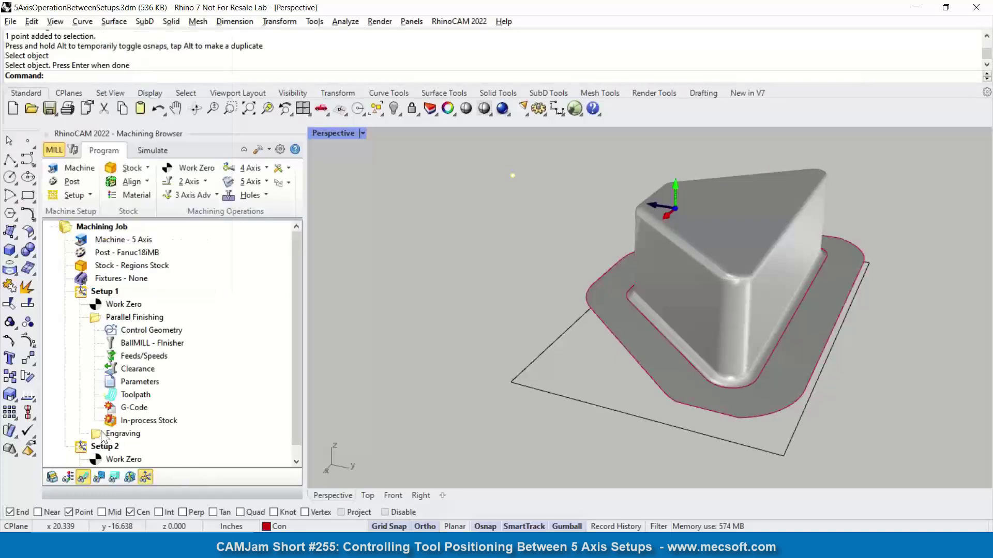
right_click(101, 435)
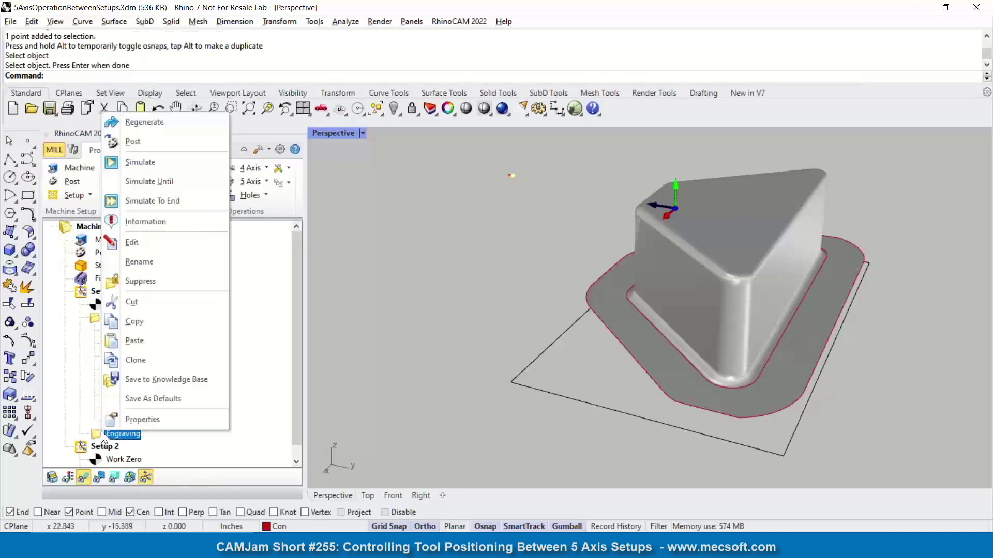
left_click(135, 283)
Post the whole Machining Job's G-code to 5AxisOperationBetweenSetups.nc.
right_click(104, 292)
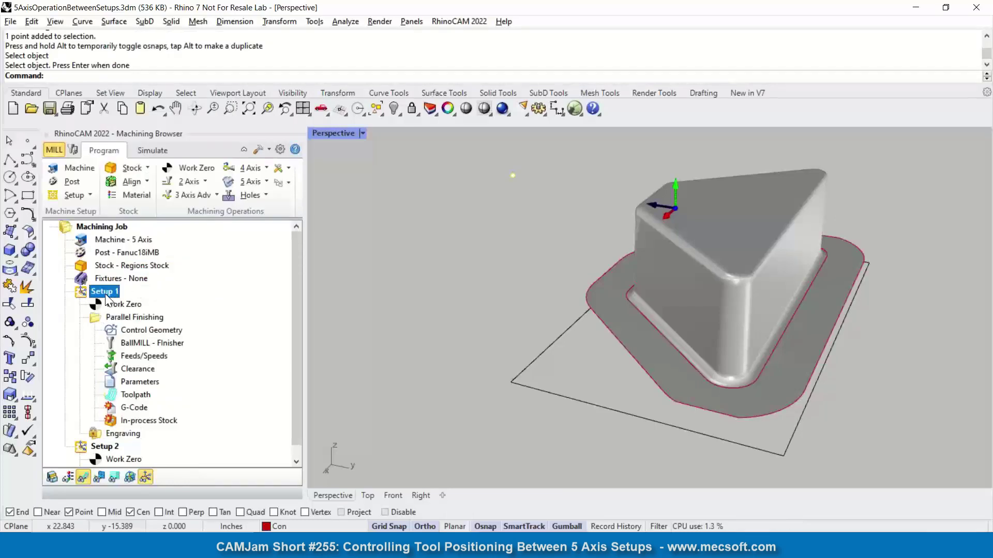
left_click(102, 226)
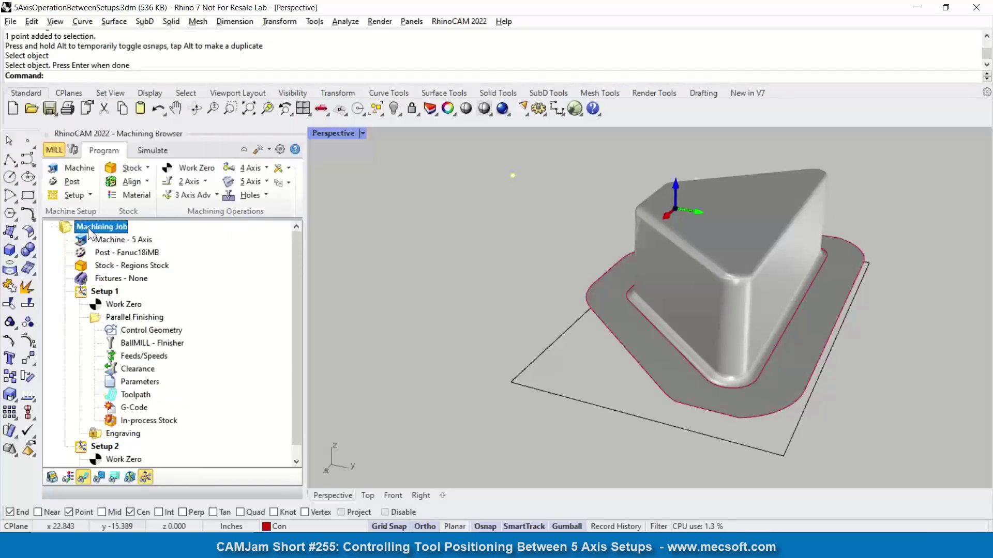
right_click(102, 227)
key("Escape")
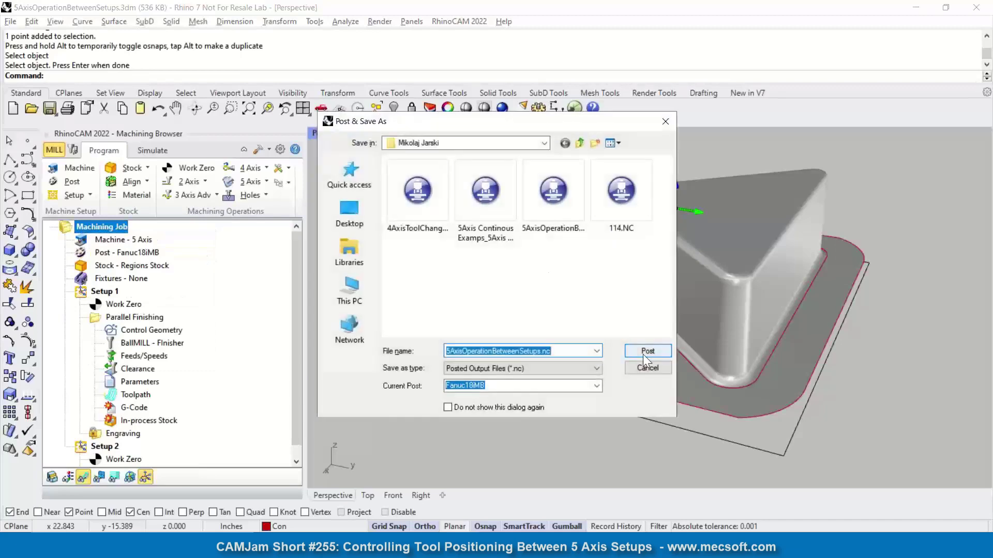
left_click(644, 352)
left_click(526, 273)
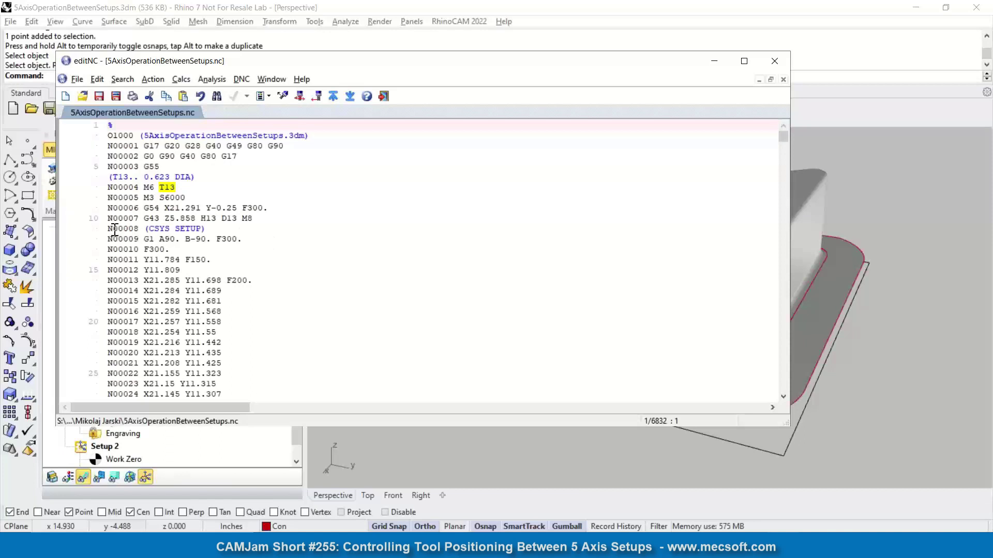
left_click_drag(108, 229, 210, 229)
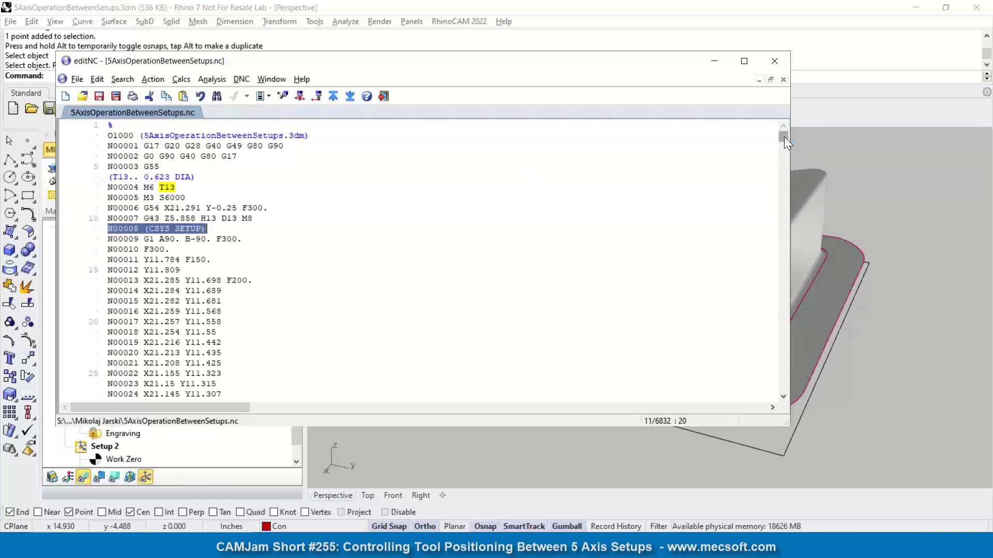
key("ctrl+f")
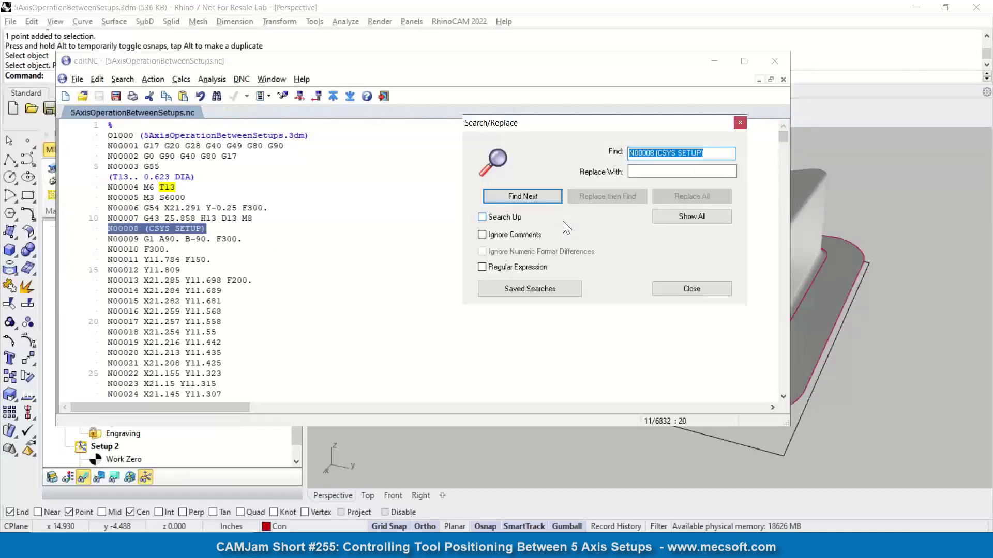
type("SETUP")
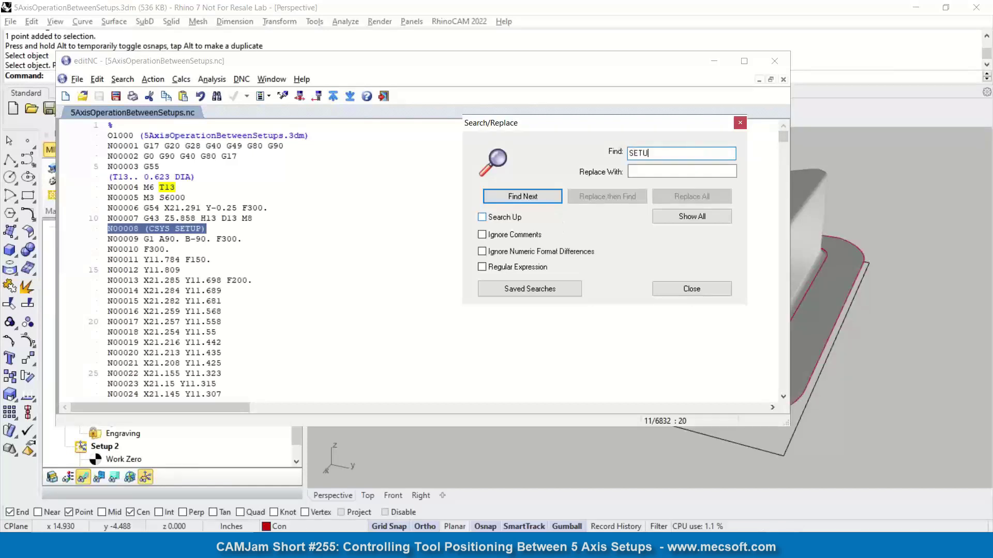
left_click(535, 200)
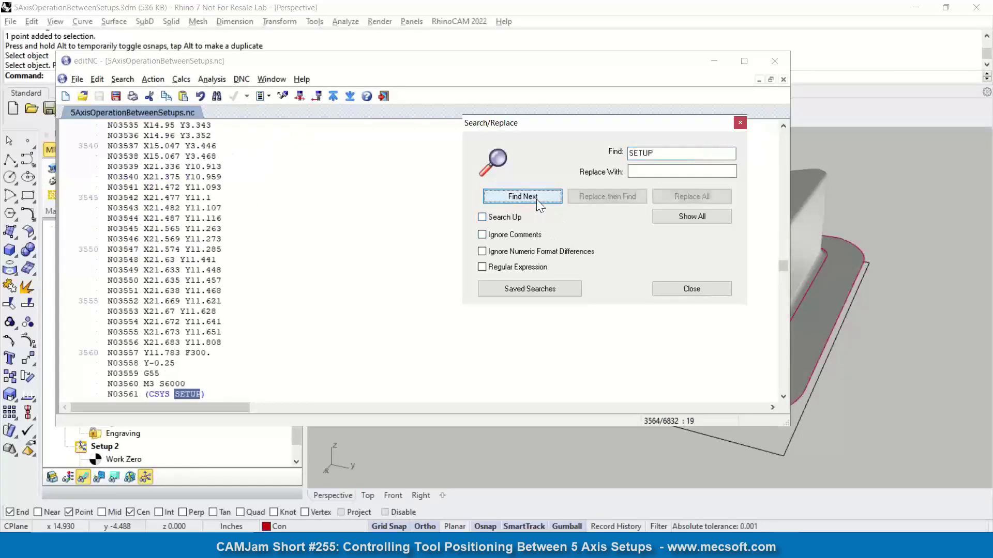
left_click(740, 122)
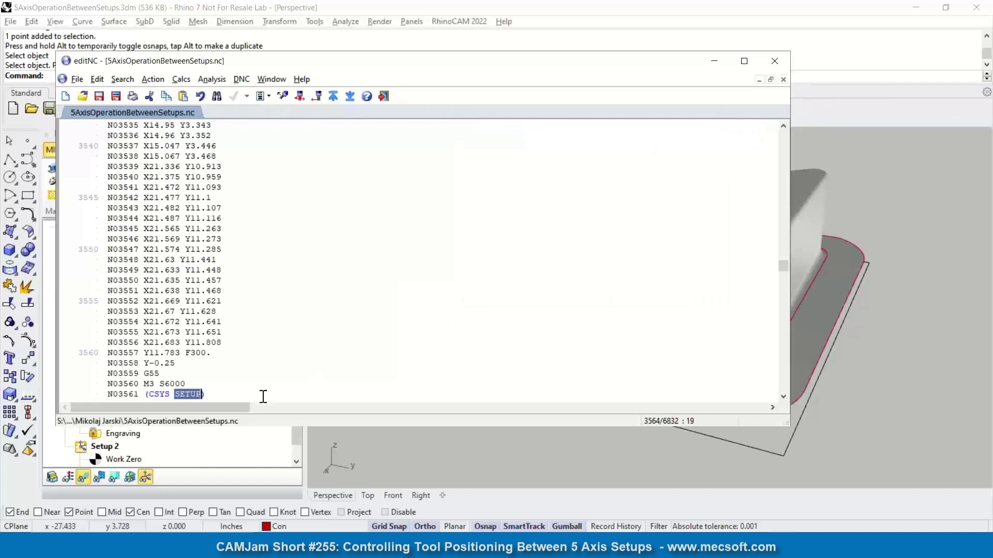
left_click(209, 386)
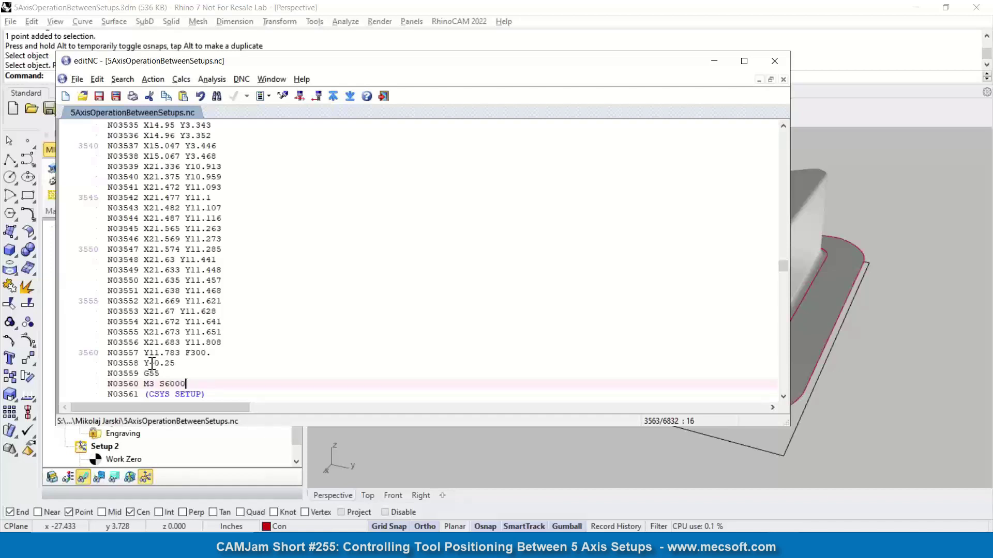
scroll(172, 363, "up", 11)
left_click(740, 62)
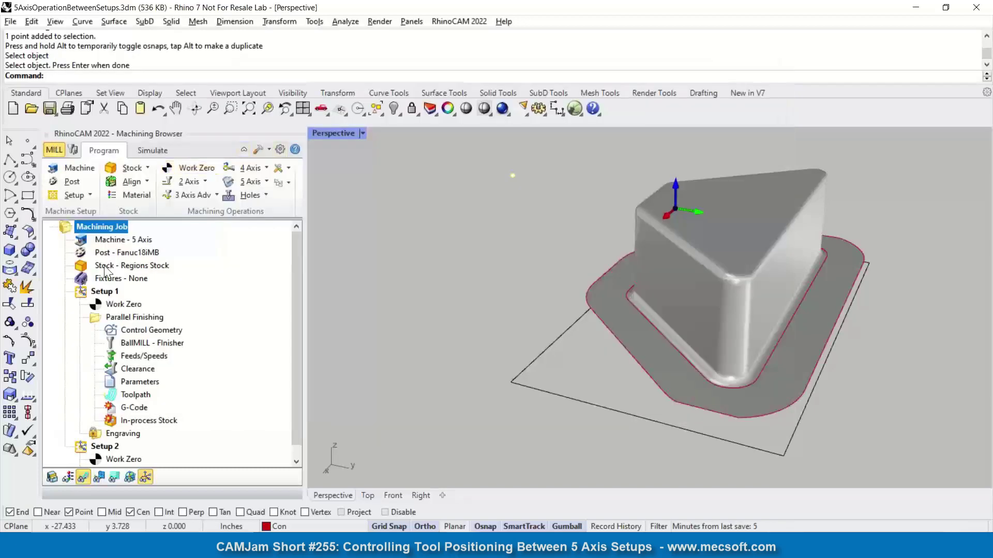
Review the 5-axis machine settings, then unsuppress Setup 1's Engraving operation.
double_click(83, 241)
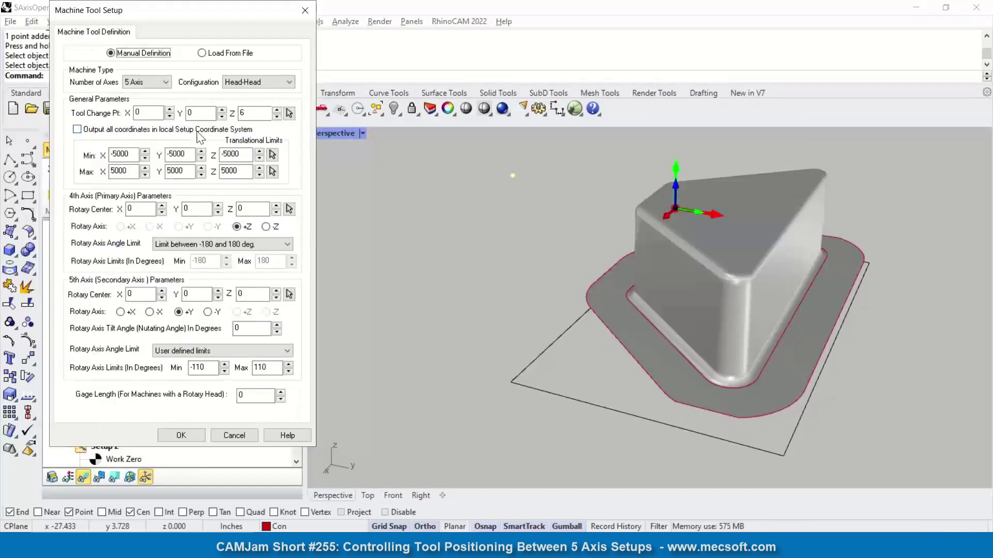
left_click(182, 436)
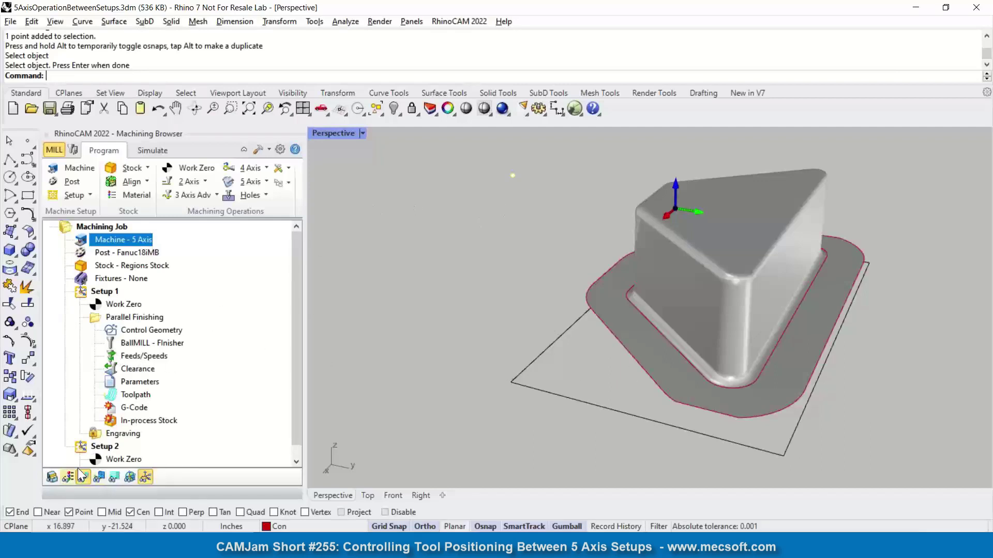
right_click(103, 434)
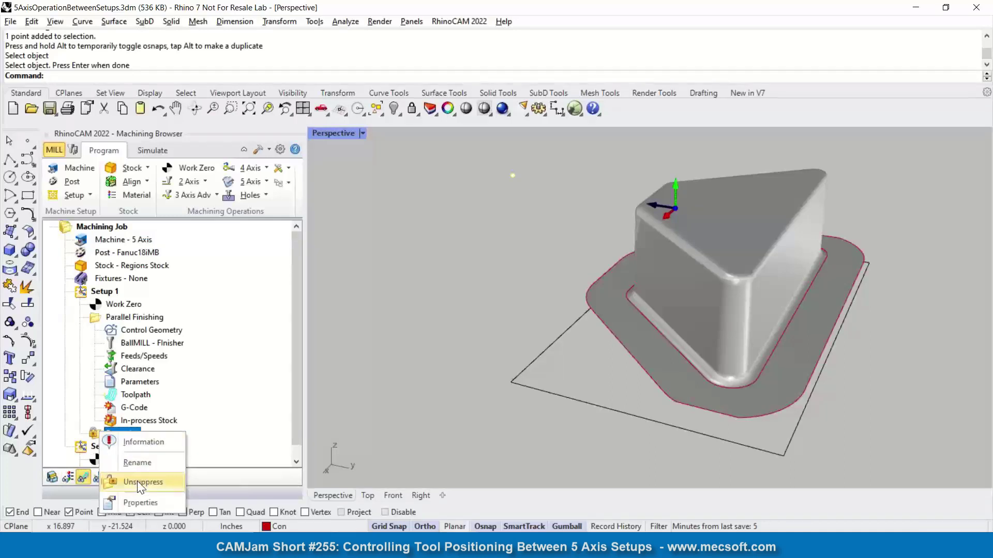
left_click(138, 481)
Post All for the Machining Job to 5AxisOperationBetweenSetups.nc.
right_click(90, 229)
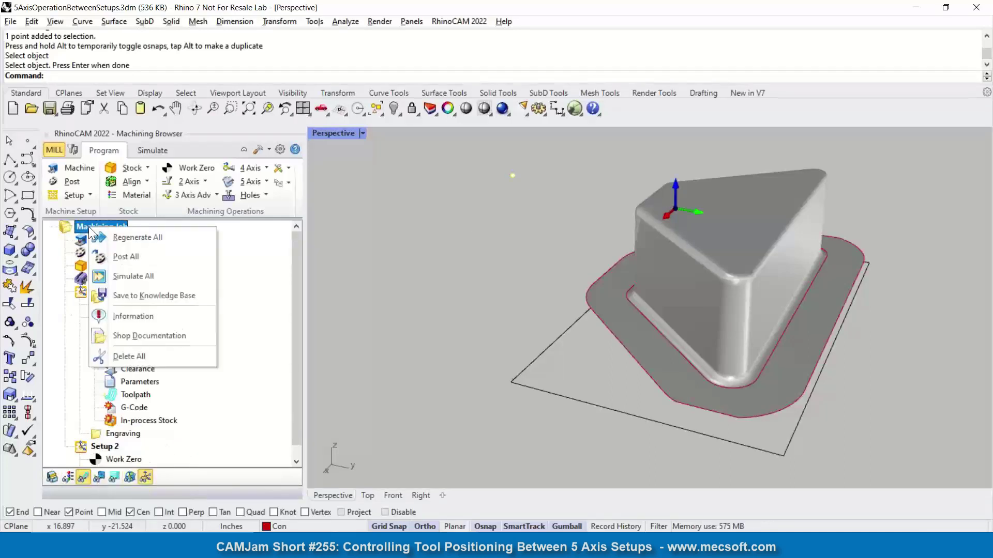
left_click(110, 255)
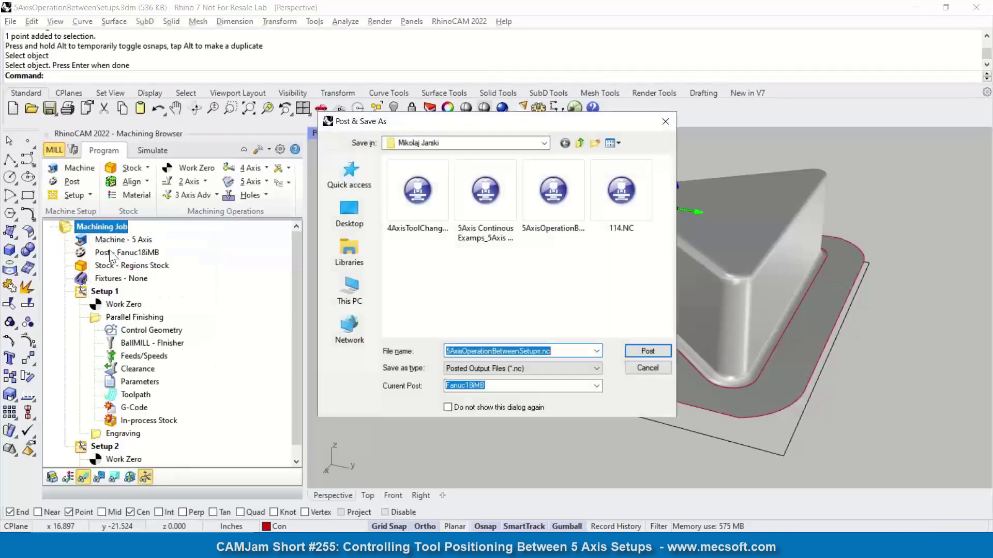
left_click(654, 351)
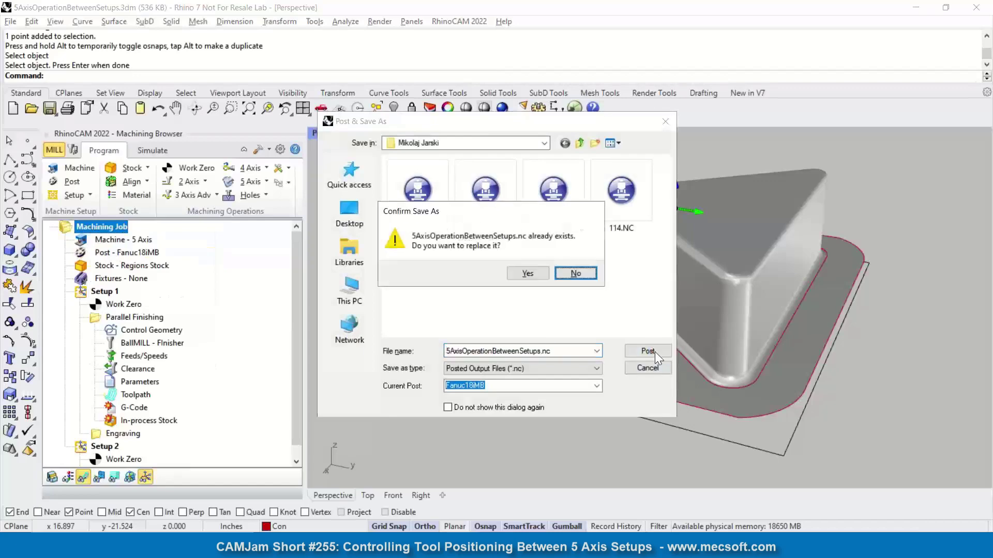
Overwrite the .nc file and search 'SETUP' to reach Setup 2's G55 line.
left_click(527, 273)
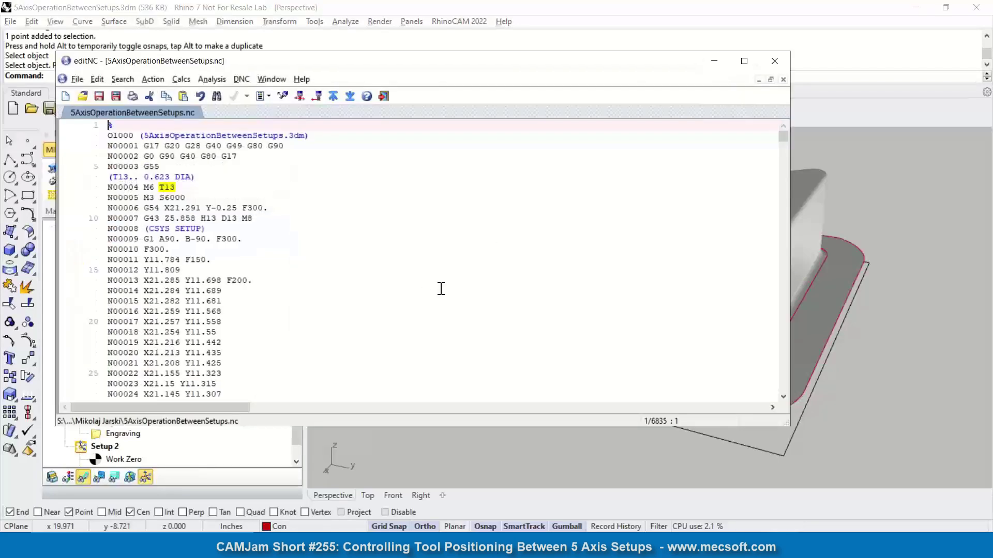
key("ctrl+f")
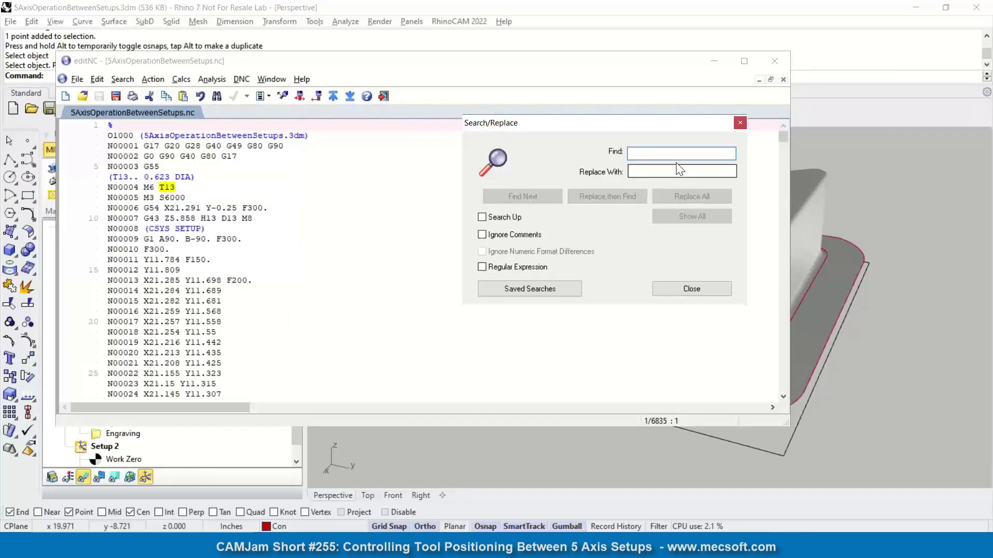
type("SETUP")
left_click(532, 194)
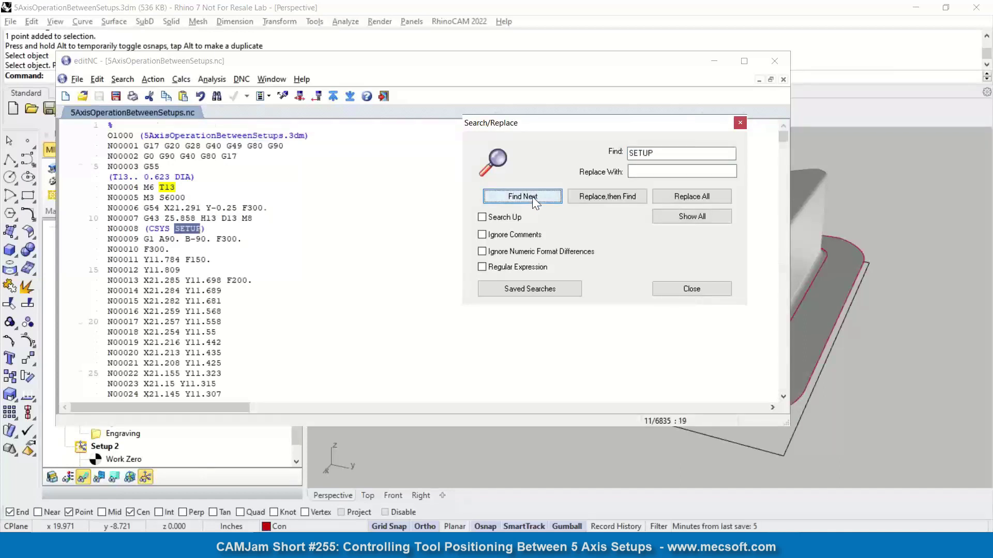
left_click(532, 197)
left_click(260, 374)
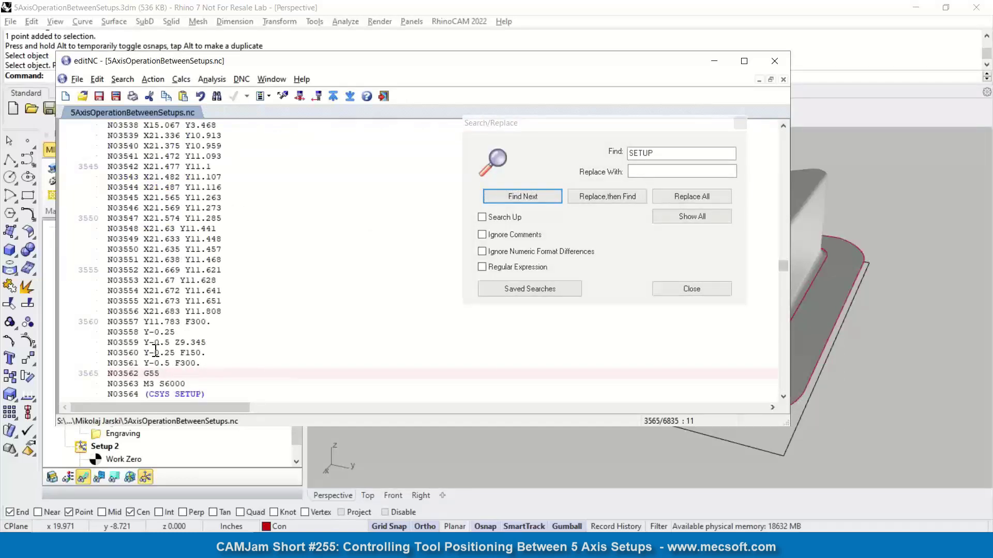
Highlight lines N03559–N03562 with the Z9.345 retract, then close search and editNC.
left_click_drag(175, 343, 207, 342)
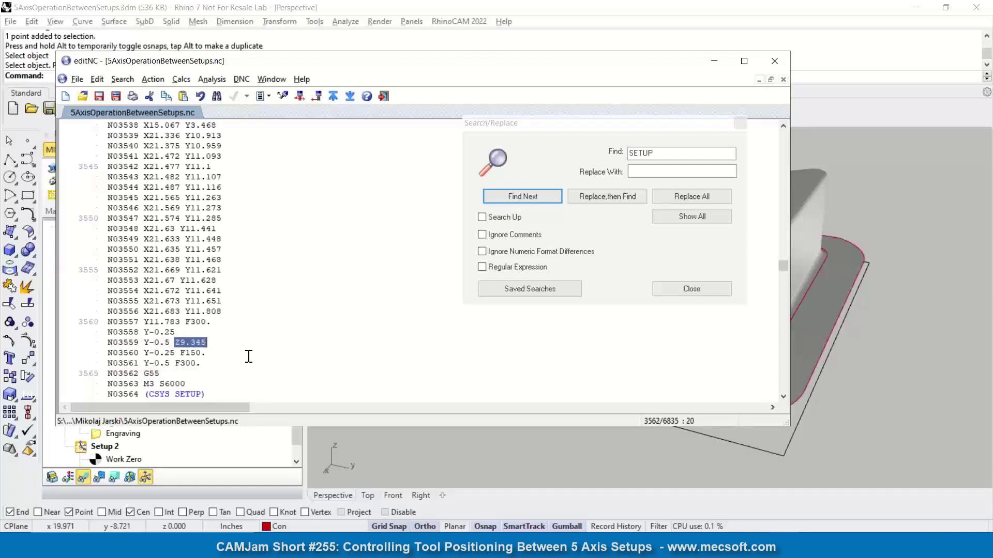
triple_click(111, 333)
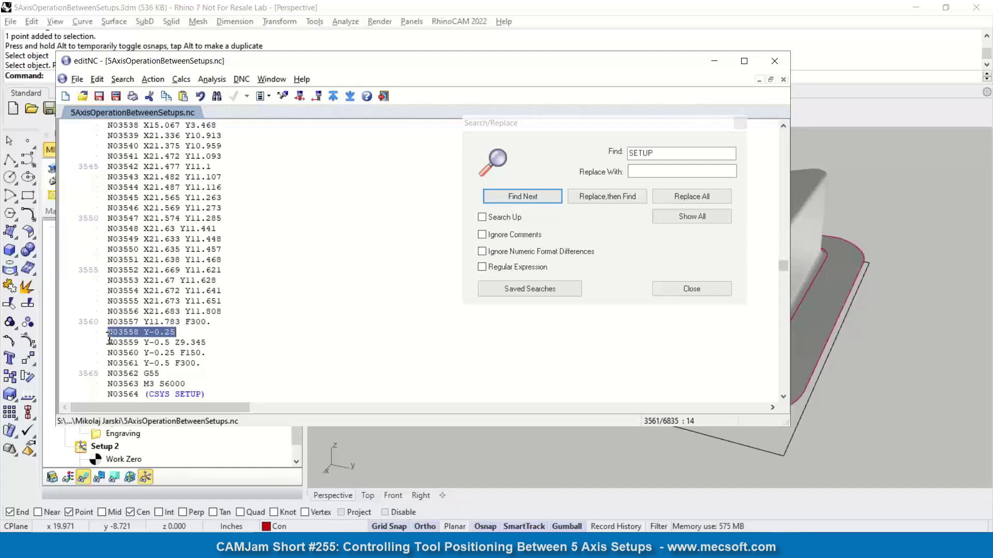
left_click_drag(107, 343, 205, 369)
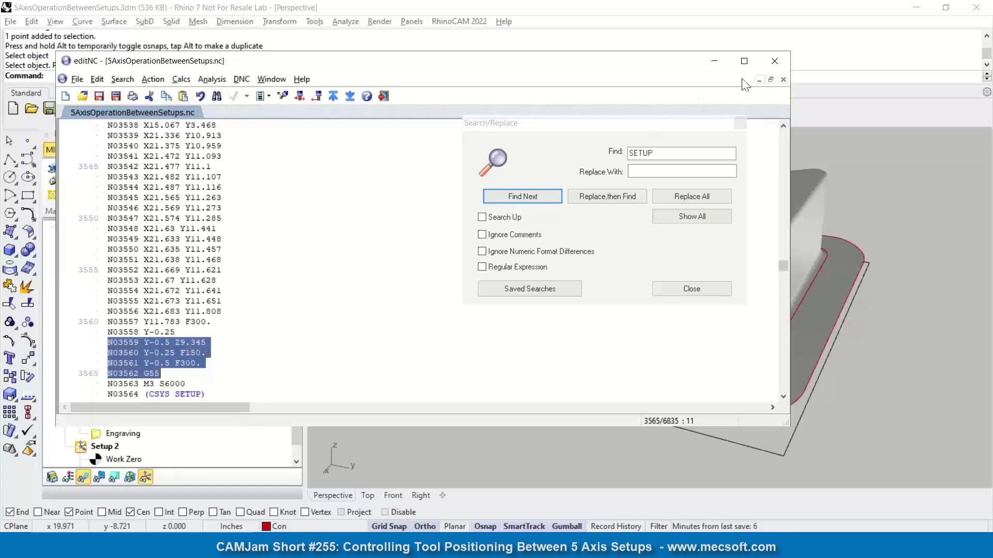
left_click(742, 129)
left_click(740, 123)
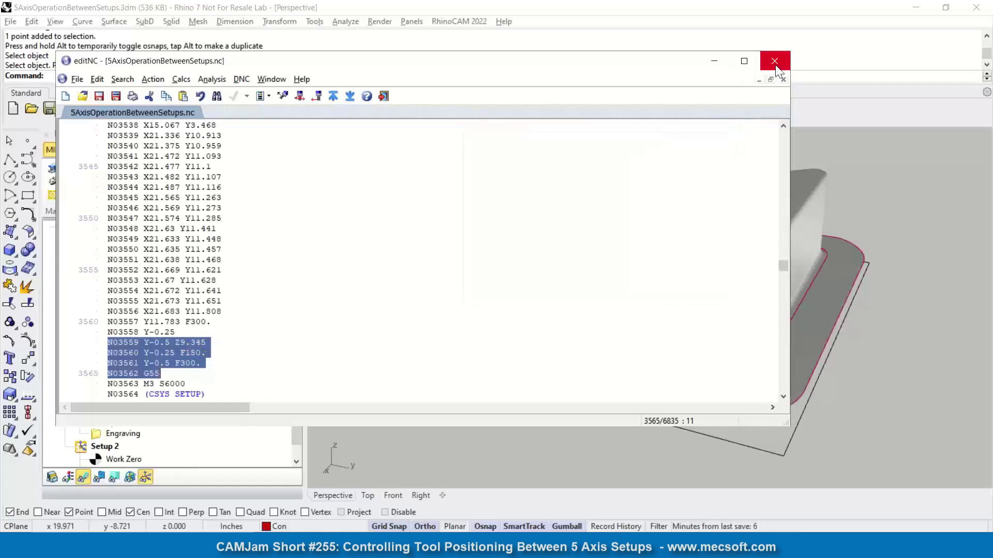
Close editNC and compare the Parallel Finishing toolpaths of Setup 1 and Setup 2.
left_click(773, 60)
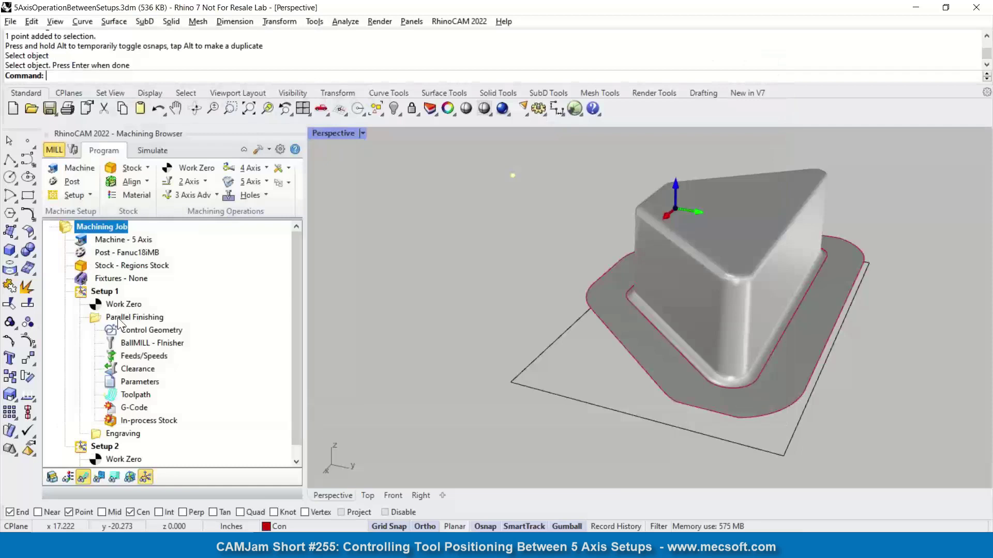
left_click(117, 317)
left_click(126, 436)
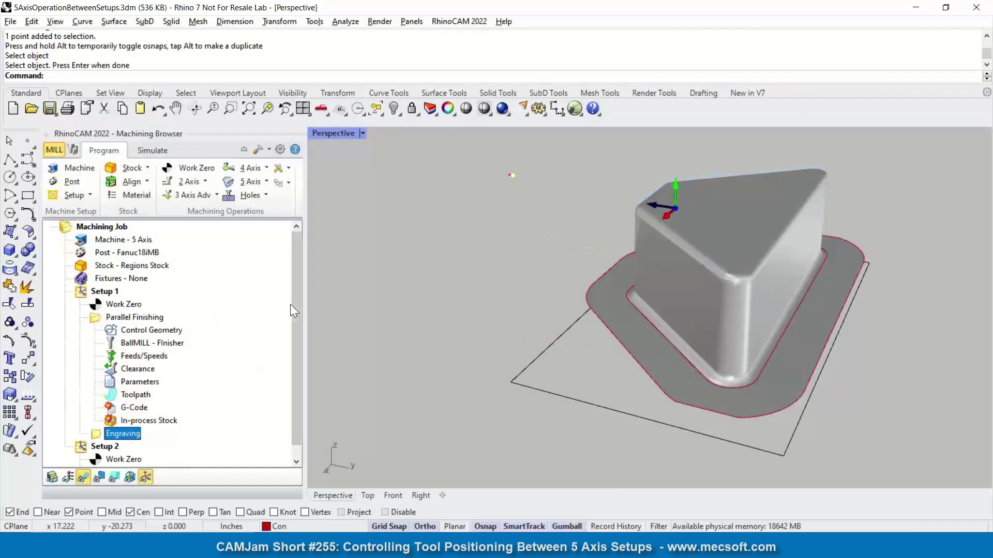
left_click_drag(292, 304, 294, 364)
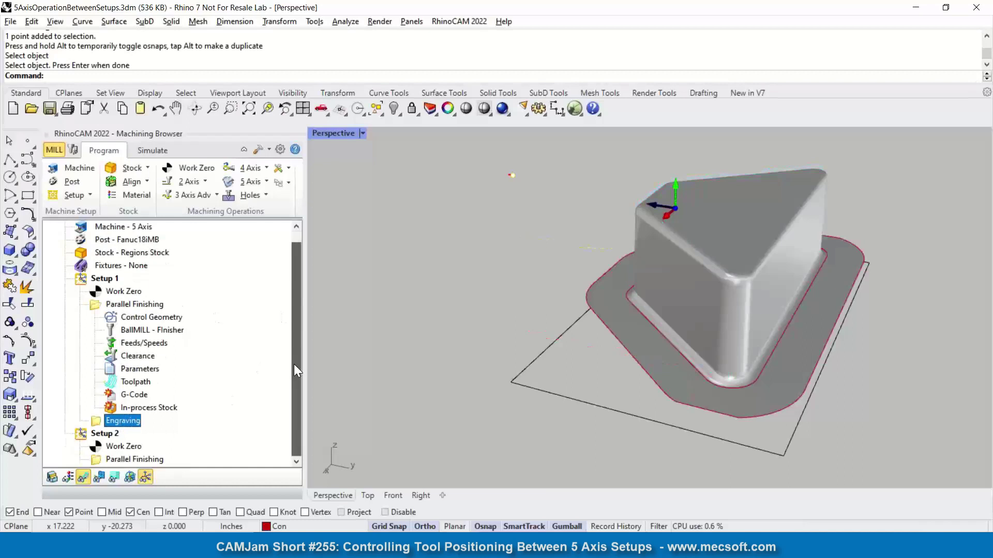
left_click(120, 459)
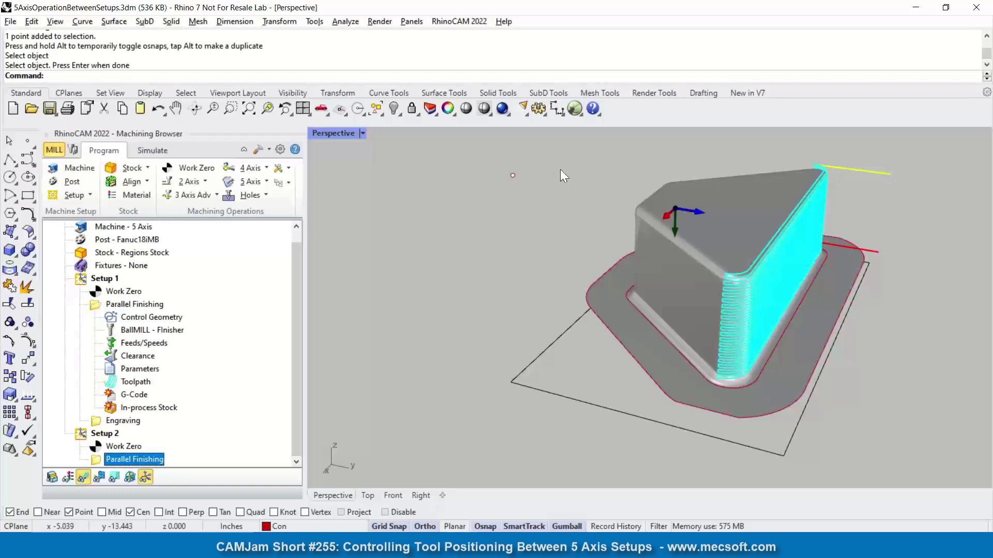
Expand the Engraving operation and open its toolpath's 14-record move list.
left_click(111, 422)
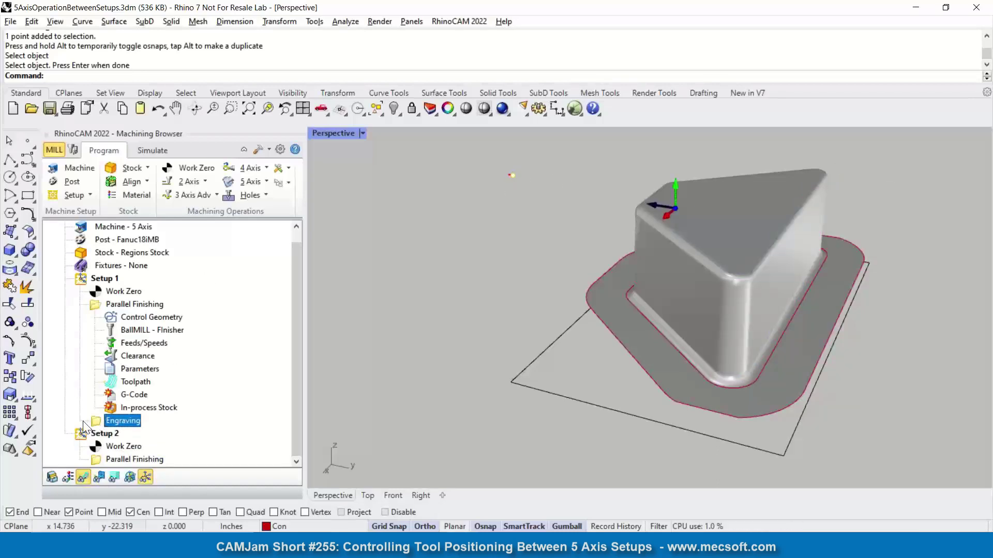
left_click(87, 421)
double_click(112, 435)
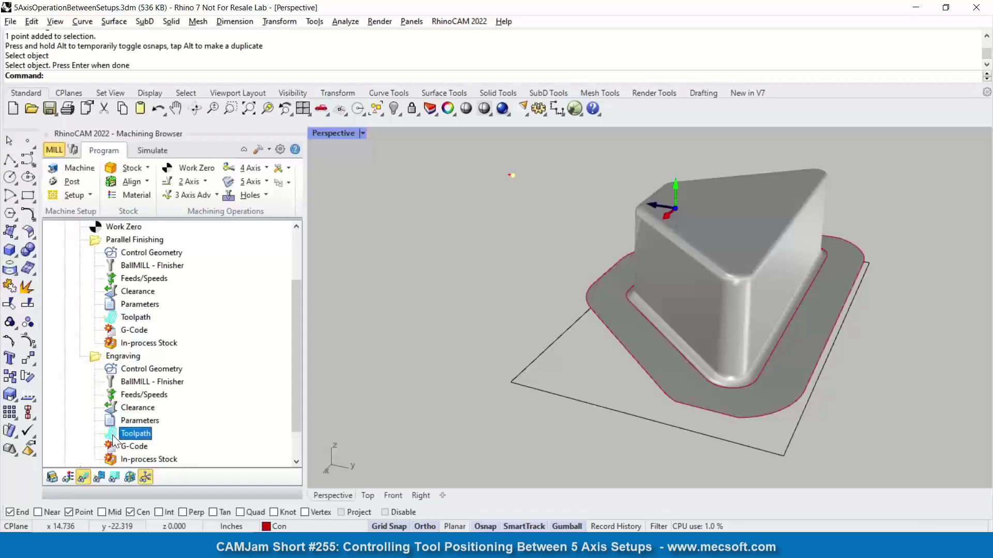
left_click(377, 212)
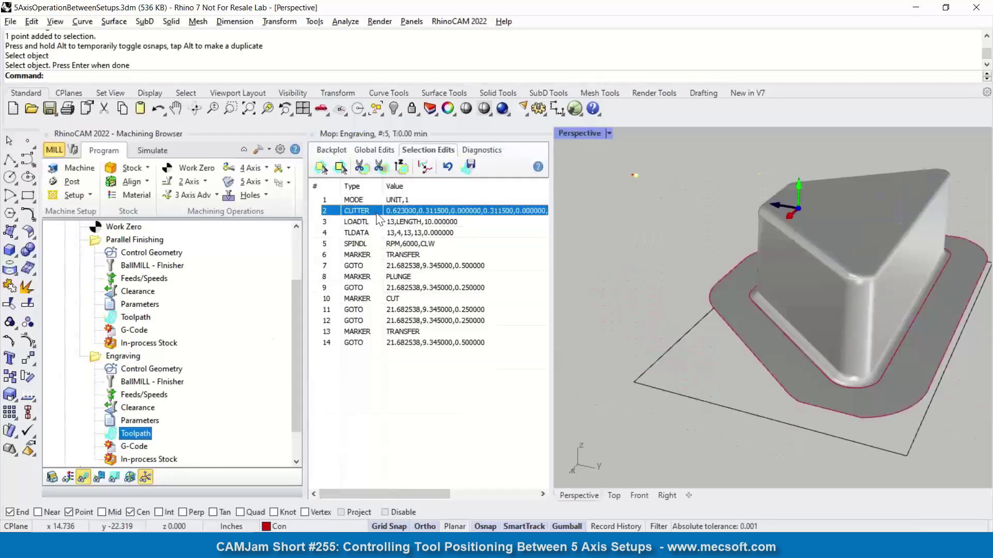
key("Down")
key("Down")
key("Down")
key("Down")
key("Down")
key("Down")
key("Down")
key("Down")
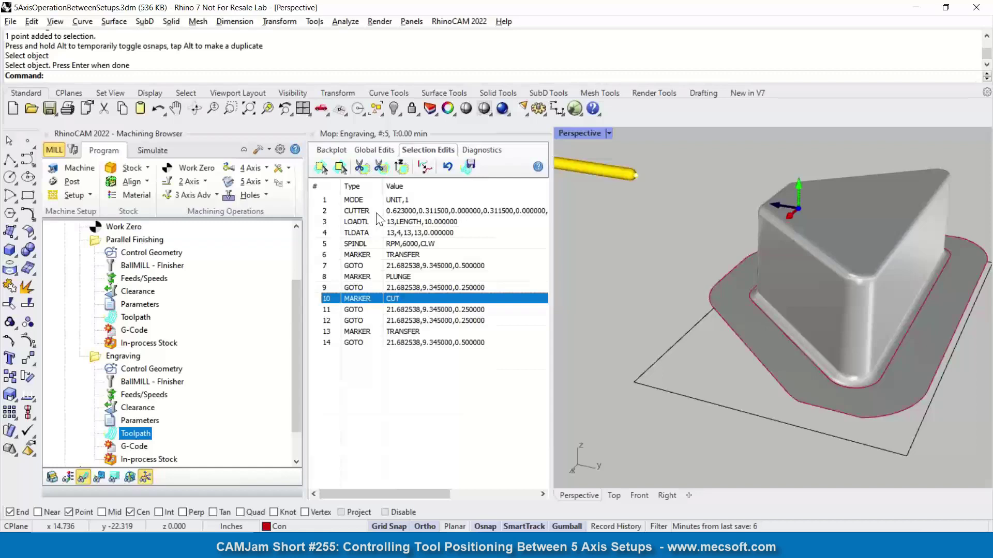
key("Down")
key("Down")
key("Down")
key("Down")
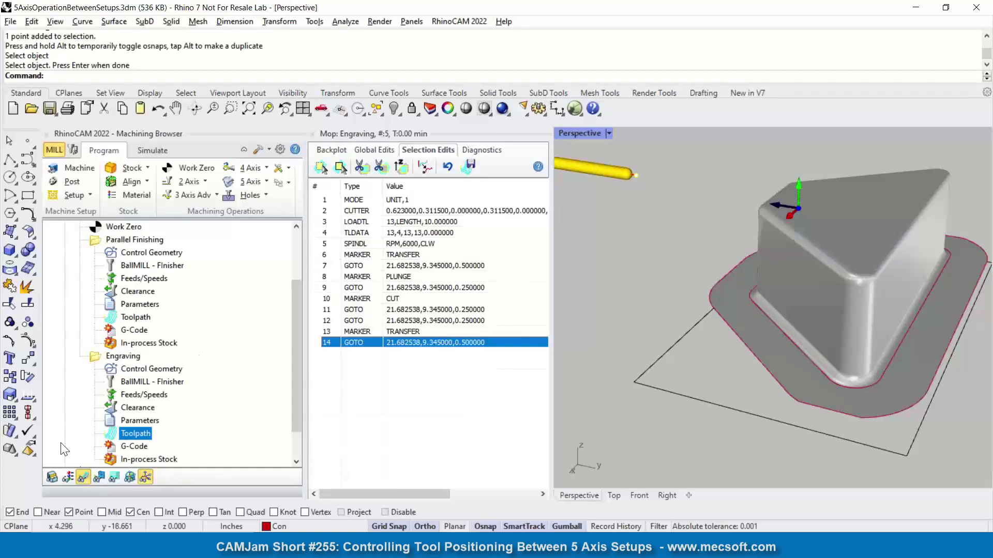
scroll(296, 349, "down", 1)
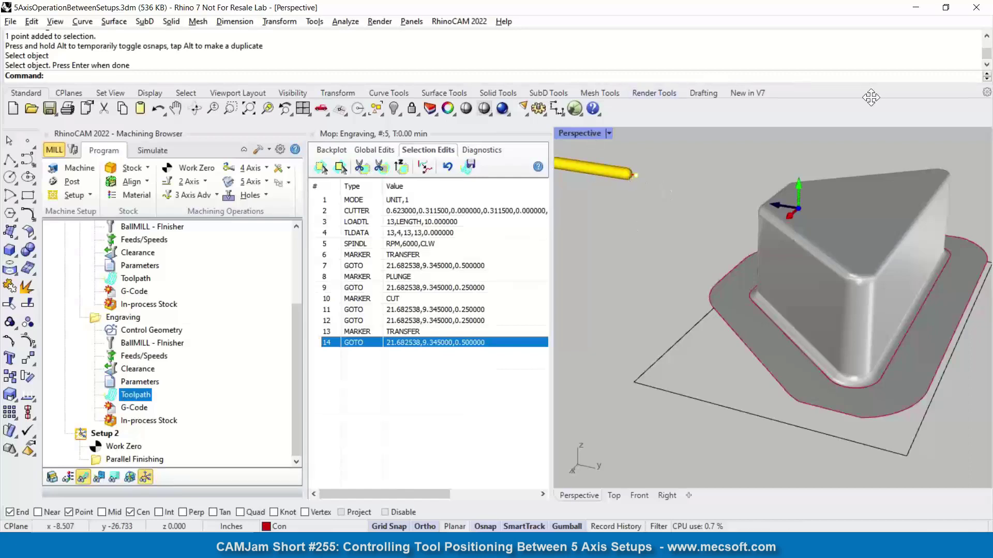
left_click_drag(475, 134, 488, 169)
left_click(568, 169)
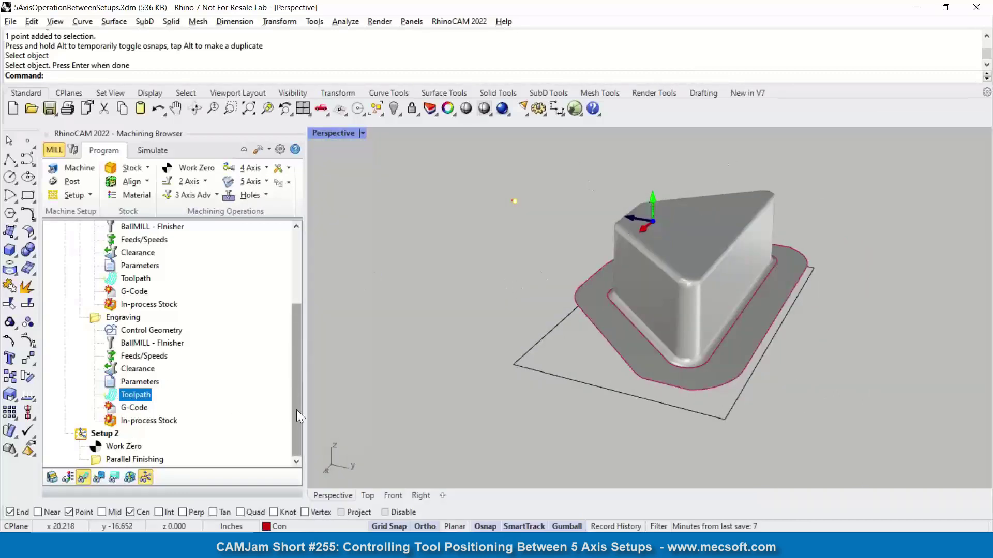
Review the Setup 2 Parallel Finishing toolpath, then the Engraving operation's toolpath.
left_click(142, 458)
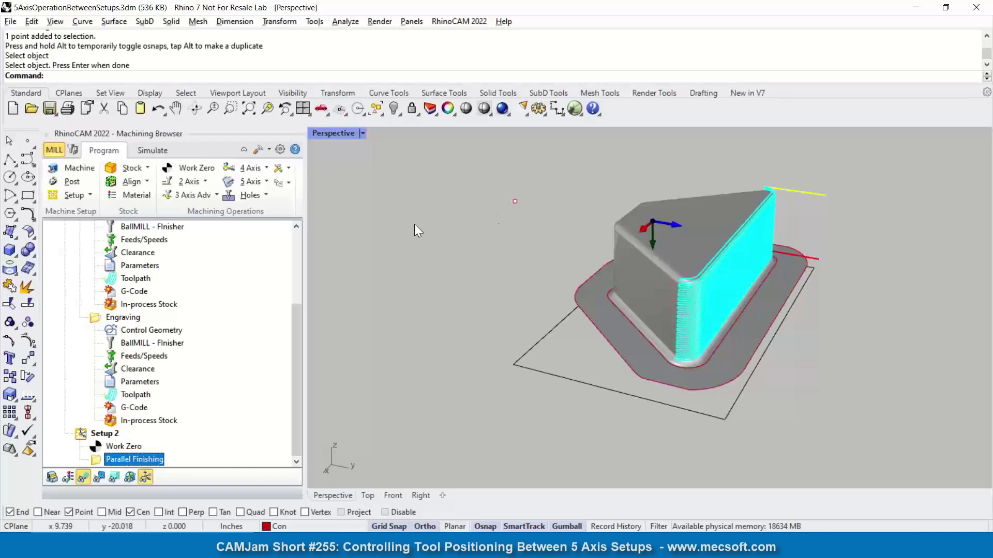
scroll(414, 224, "up", 2)
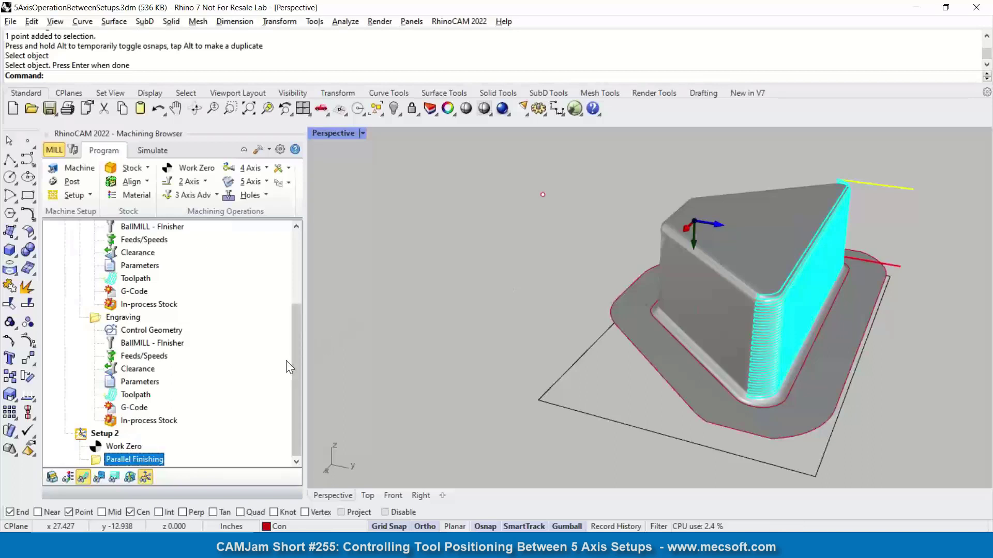
mouse_move(293, 357)
left_mouse_down()
mouse_move(301, 292)
mouse_move(298, 361)
left_mouse_up()
left_click(123, 317)
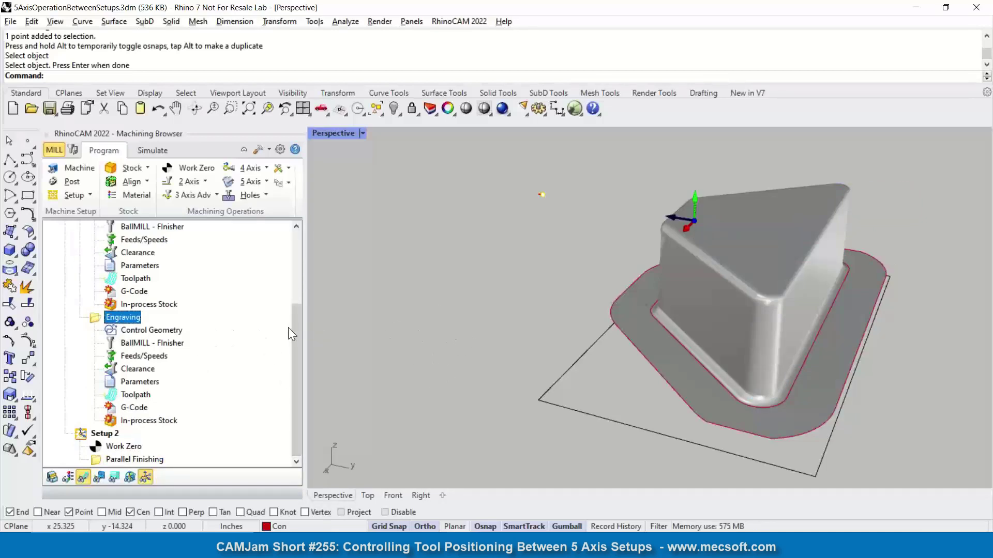
scroll(498, 333, "down", 2)
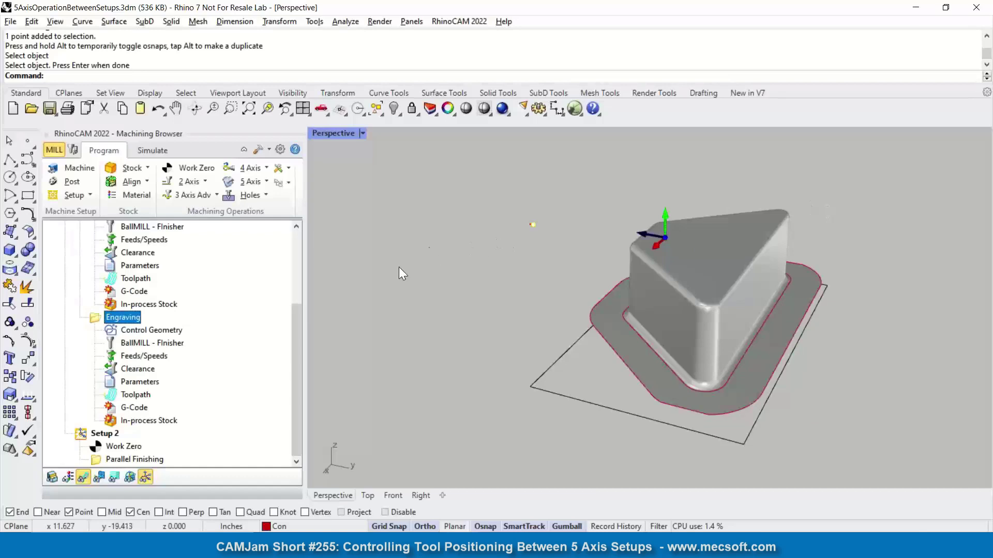
scroll(300, 290, "up", 1)
scroll(300, 289, "up", 3)
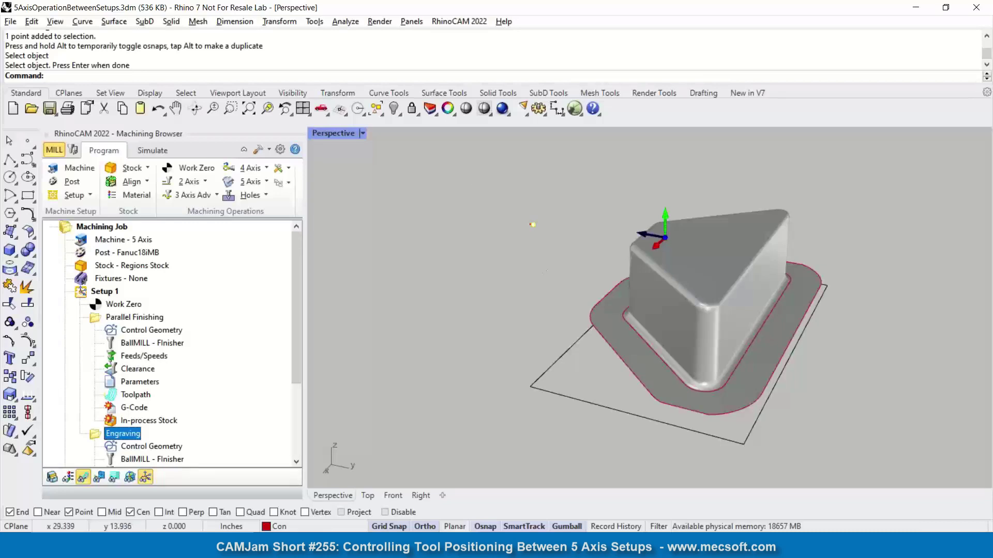
Switch to PowerPoint and show slide 5, 'Using Cloud licensing to Prevent License Lockouts'.
mouse_move(758, 549)
left_click(752, 504)
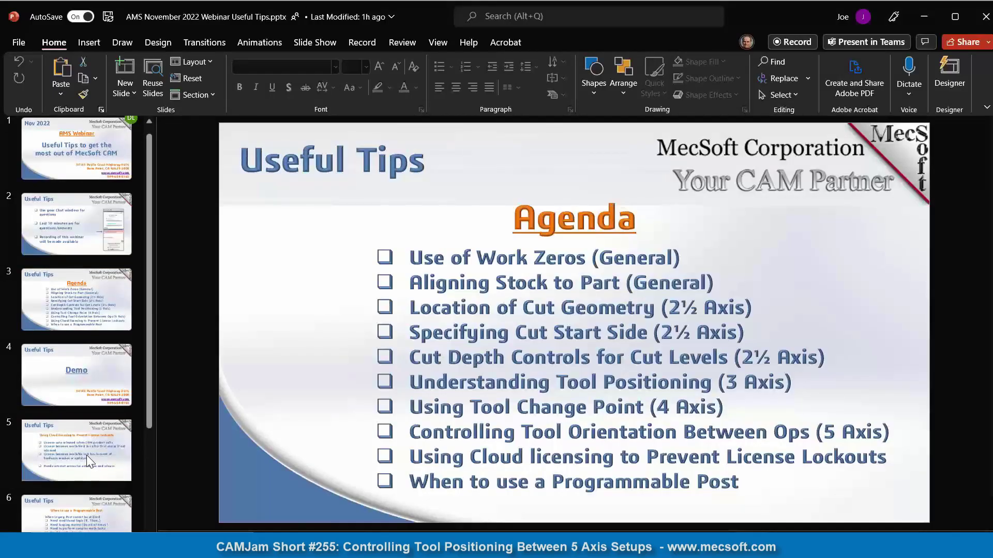
left_click(112, 448)
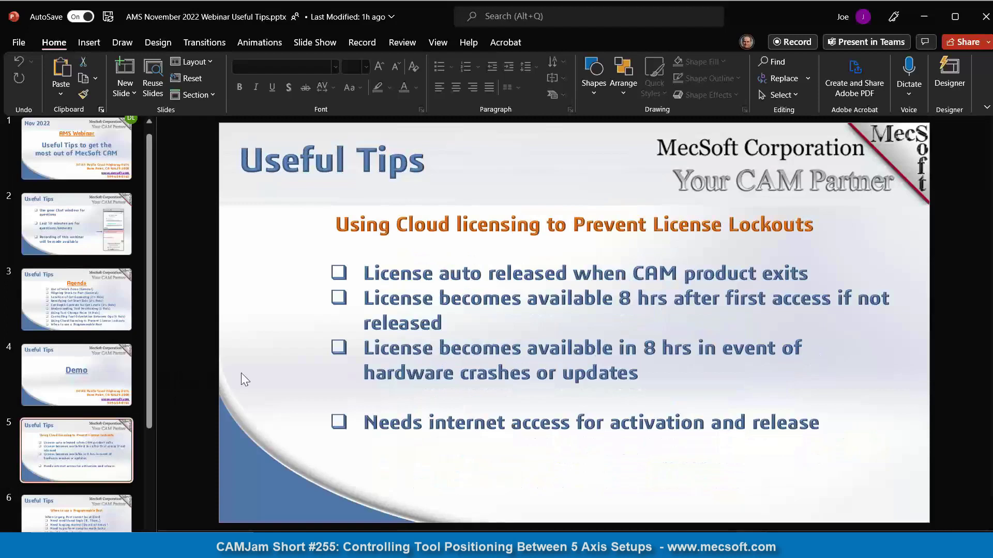